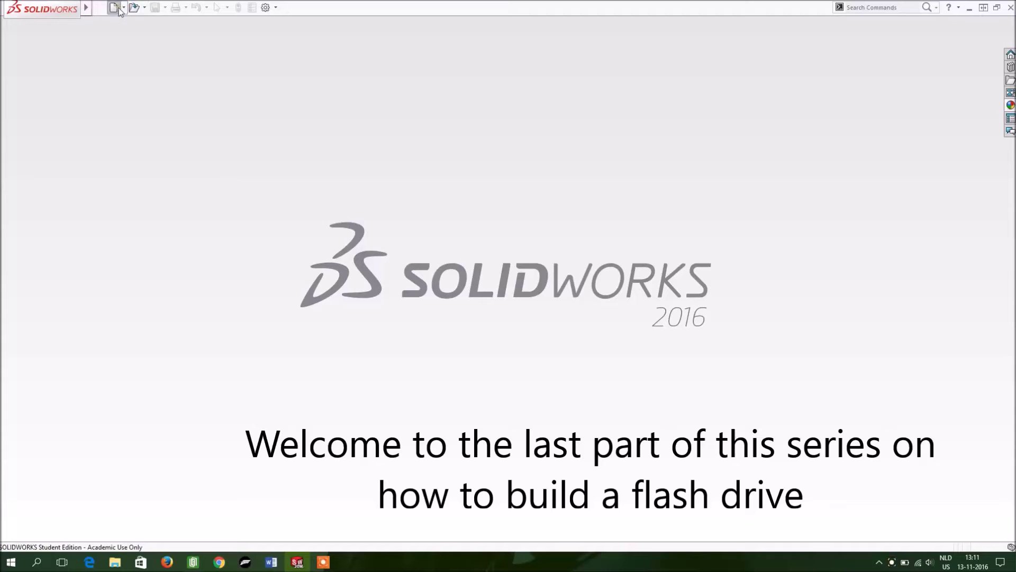
Start a new assembly and load USB Part 1 for insertion
click(410, 410)
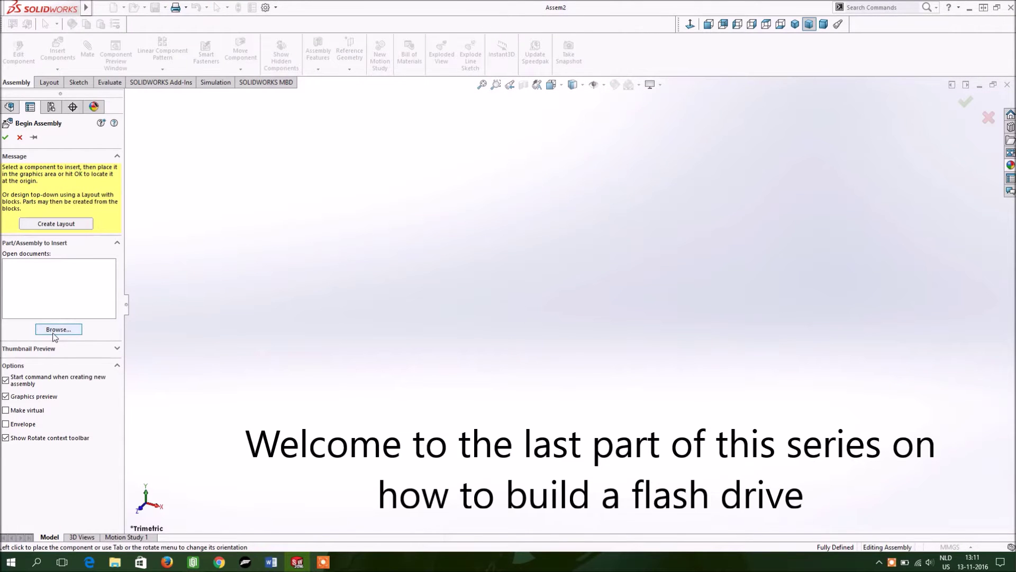
click(75, 333)
click(462, 188)
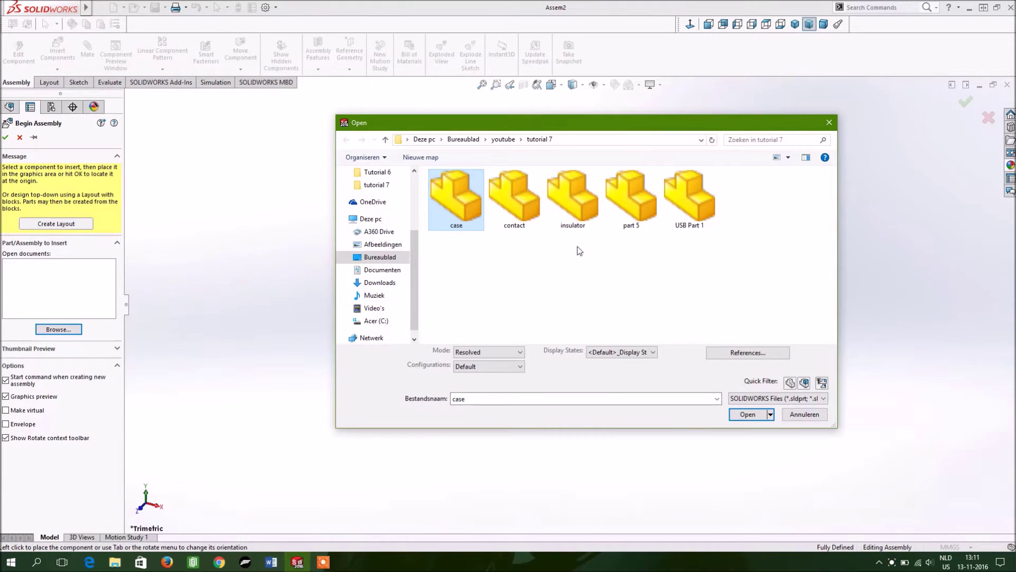
click(686, 218)
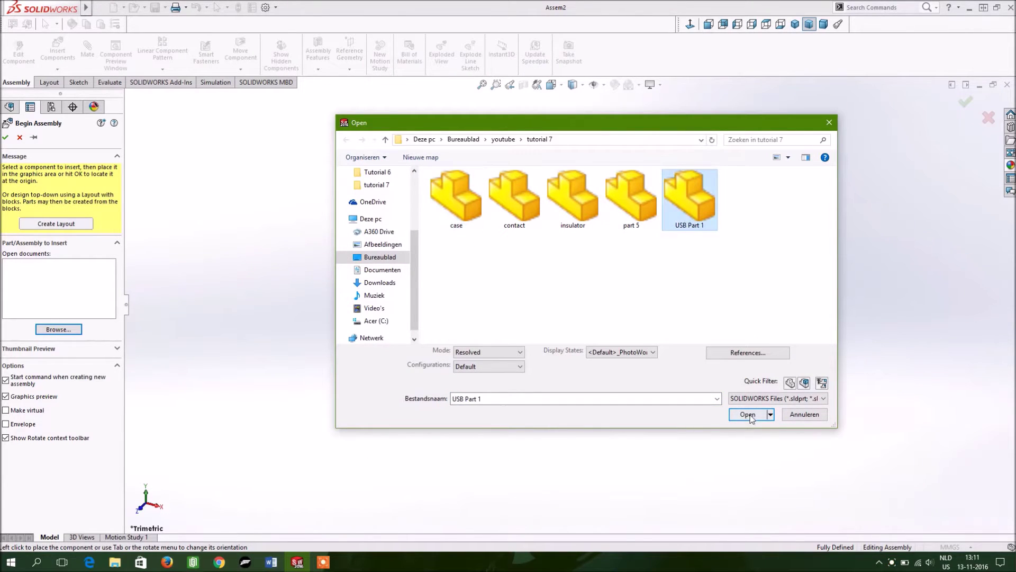
click(749, 414)
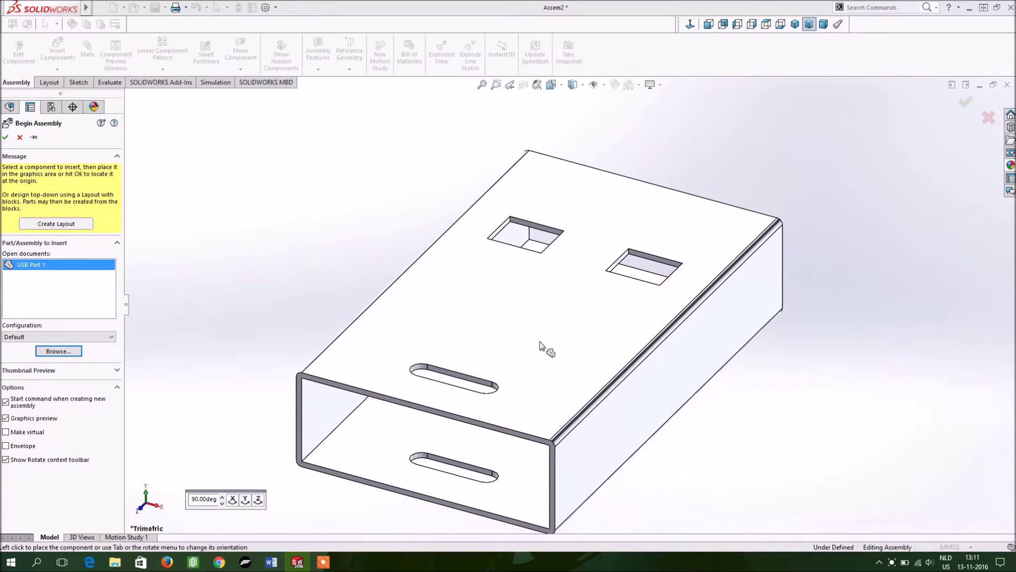
Rotate the USB Part 1 preview twice about Z and twice about Y, then place it
click(257, 500)
click(258, 500)
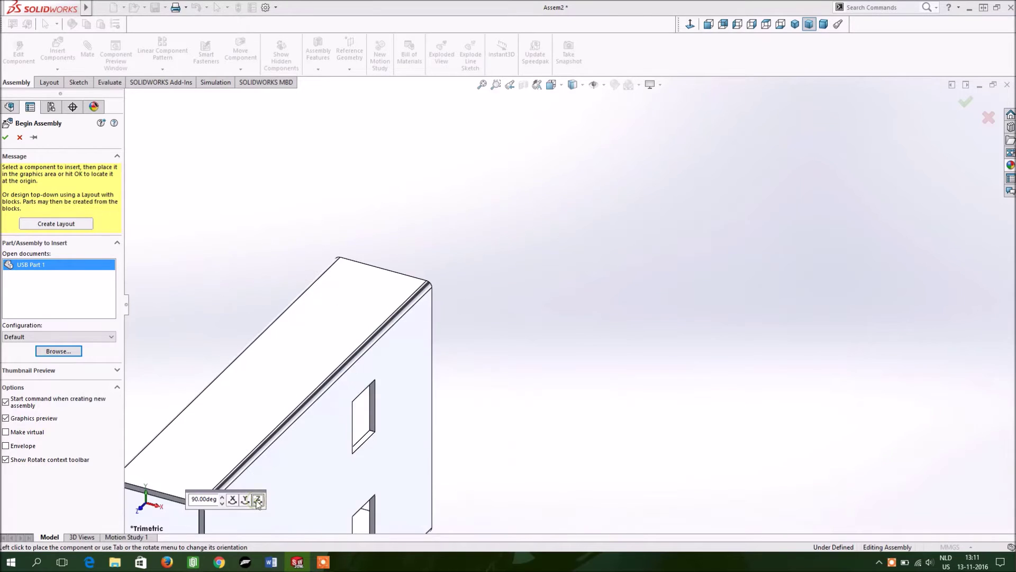
click(245, 500)
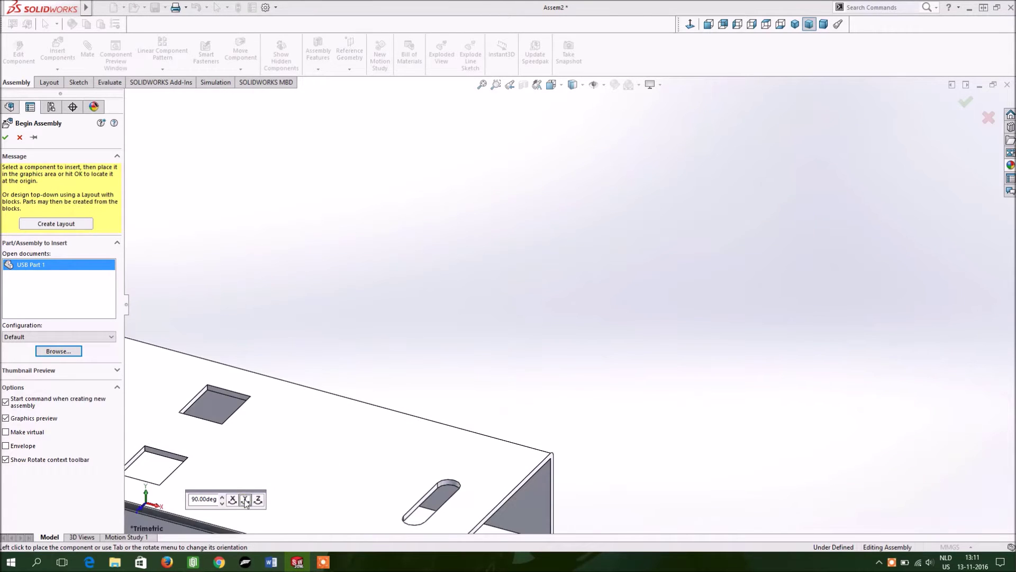
click(245, 500)
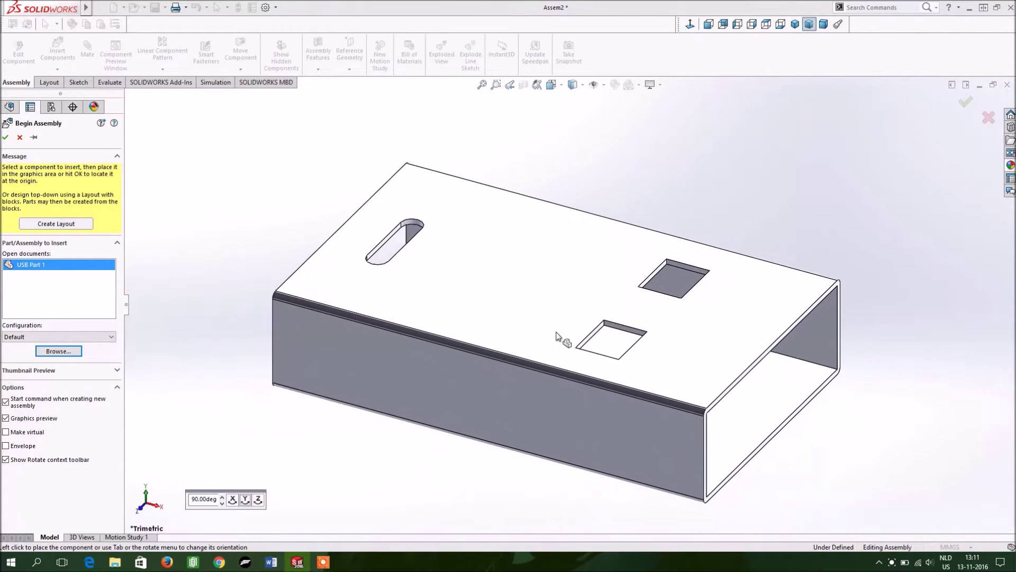
click(573, 320)
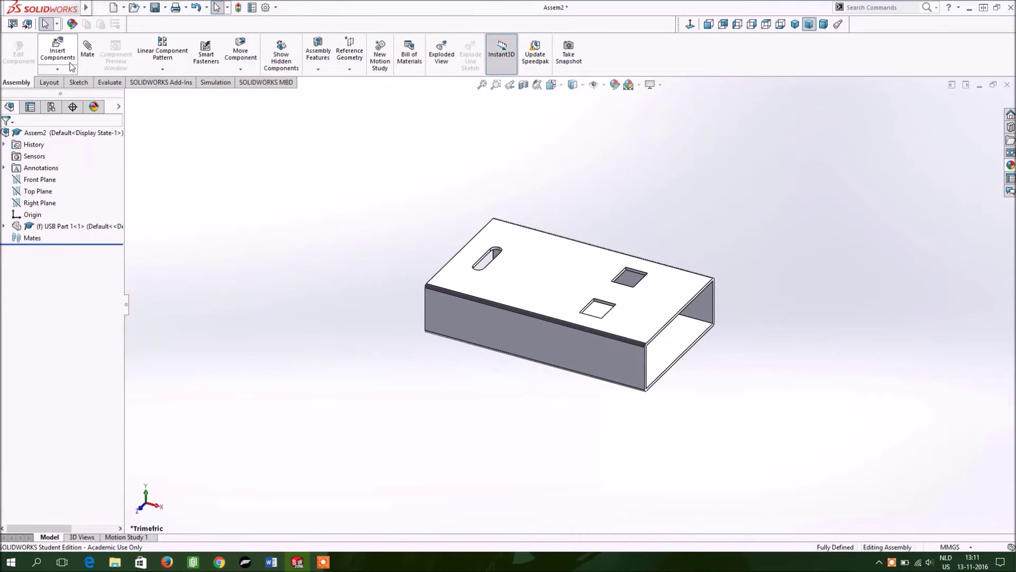
Insert the insulator part, rotated 90° about Y, beside the case
click(73, 52)
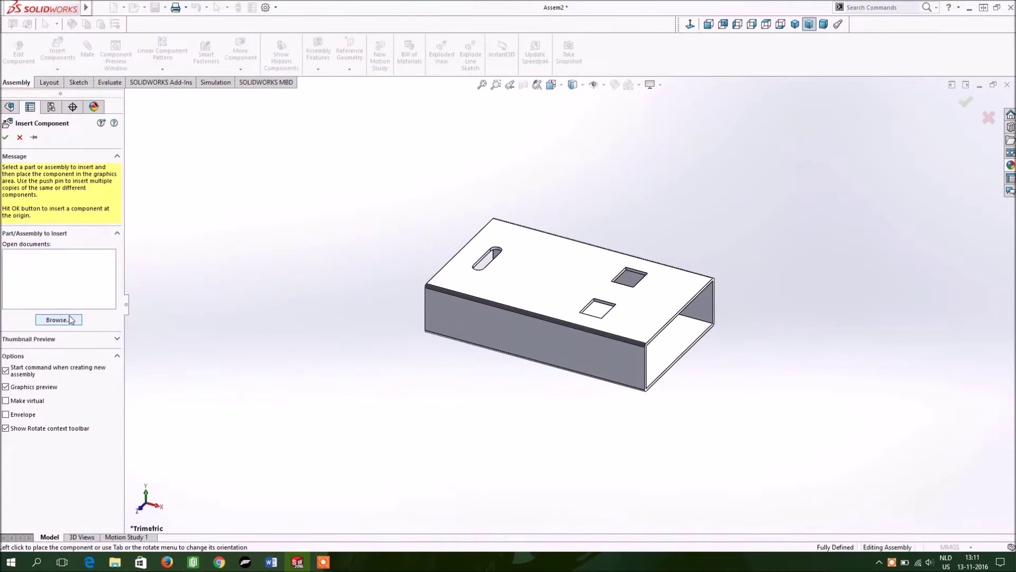
click(582, 222)
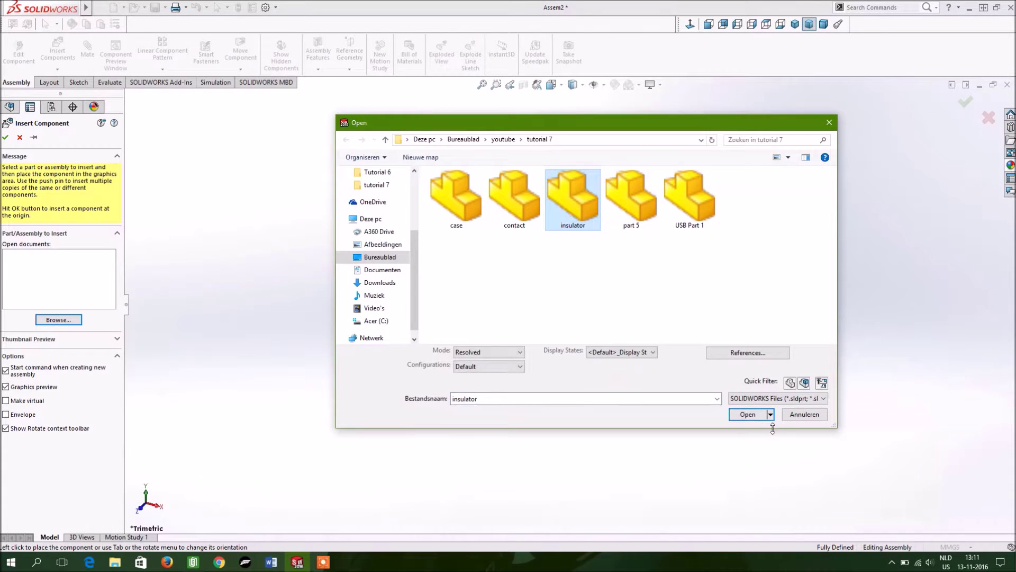
click(757, 417)
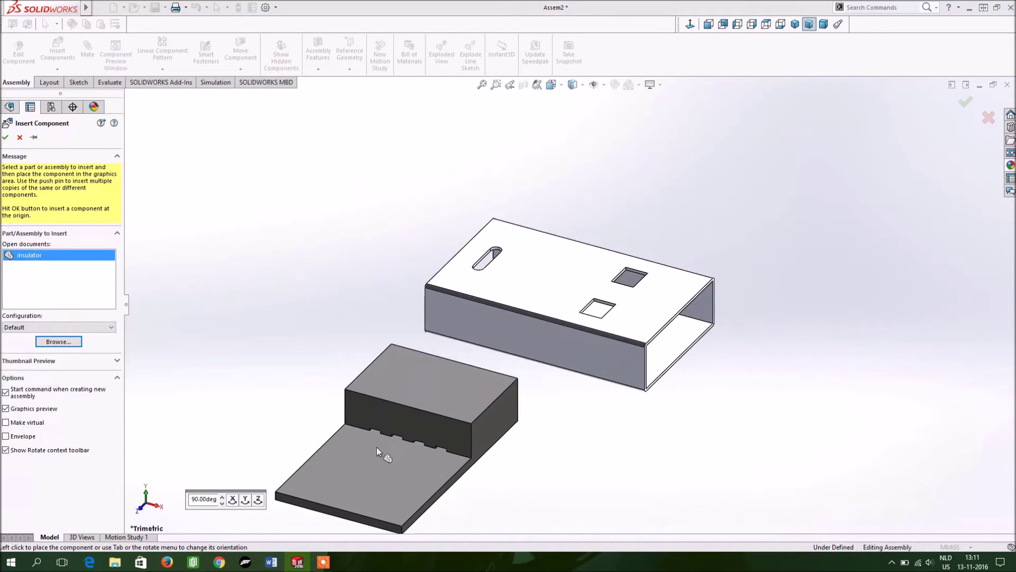
click(250, 501)
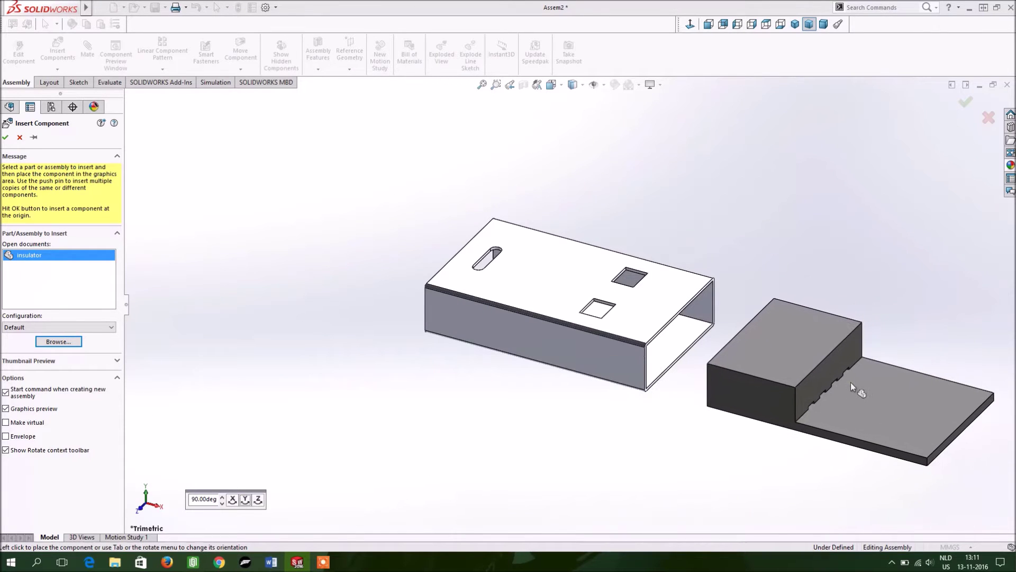
click(851, 383)
Drag the insulator toward the case and slide it into the housing
mouse_move(652, 434)
middle_down()
mouse_move(751, 411)
mouse_move(642, 395)
mouse_move(801, 382)
middle_up()
mouse_move(801, 383)
mouse_down()
mouse_move(741, 339)
mouse_move(787, 294)
mouse_move(780, 367)
mouse_move(767, 380)
mouse_up()
mouse_move(674, 390)
middle_down()
mouse_move(588, 431)
mouse_move(627, 401)
middle_up()
mouse_move(719, 402)
mouse_down()
mouse_move(786, 318)
mouse_move(772, 308)
mouse_up()
mouse_move(771, 308)
middle_down()
mouse_move(826, 288)
mouse_move(795, 309)
middle_up()
mouse_move(796, 309)
mouse_down()
mouse_move(726, 334)
mouse_move(709, 313)
mouse_move(711, 331)
mouse_move(730, 340)
mouse_up()
key(Escape)
From a near-front side view, fine-tune the insulator's position in the case opening
mouse_move(511, 344)
middle_down()
mouse_move(567, 421)
mouse_move(477, 317)
mouse_move(415, 210)
mouse_move(390, 285)
mouse_move(389, 159)
middle_up()
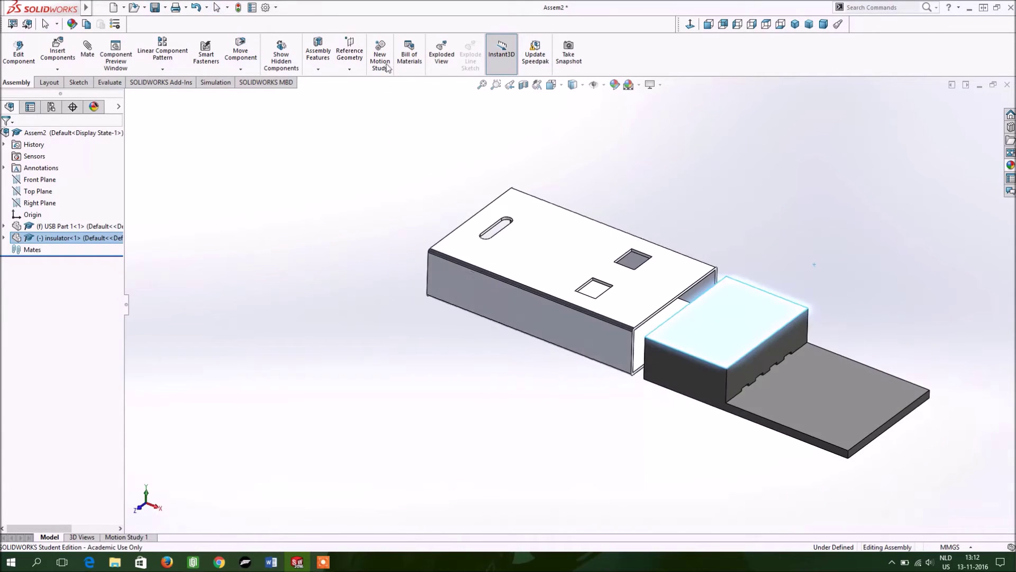
mouse_move(389, 238)
middle_down()
mouse_move(384, 365)
mouse_move(389, 349)
middle_up()
drag(719, 332, 713, 376)
middle_drag(713, 376, 792, 379)
click(812, 374)
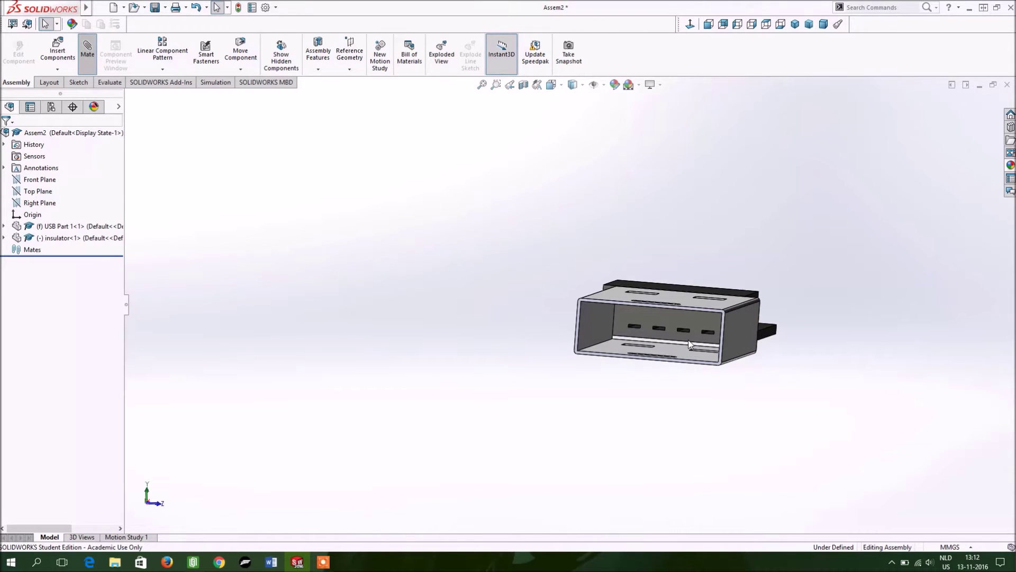
Mate the insulator's bottom edge coincident with the matching case edge
scroll(677, 347, down, 1)
scroll(683, 346, down, 2)
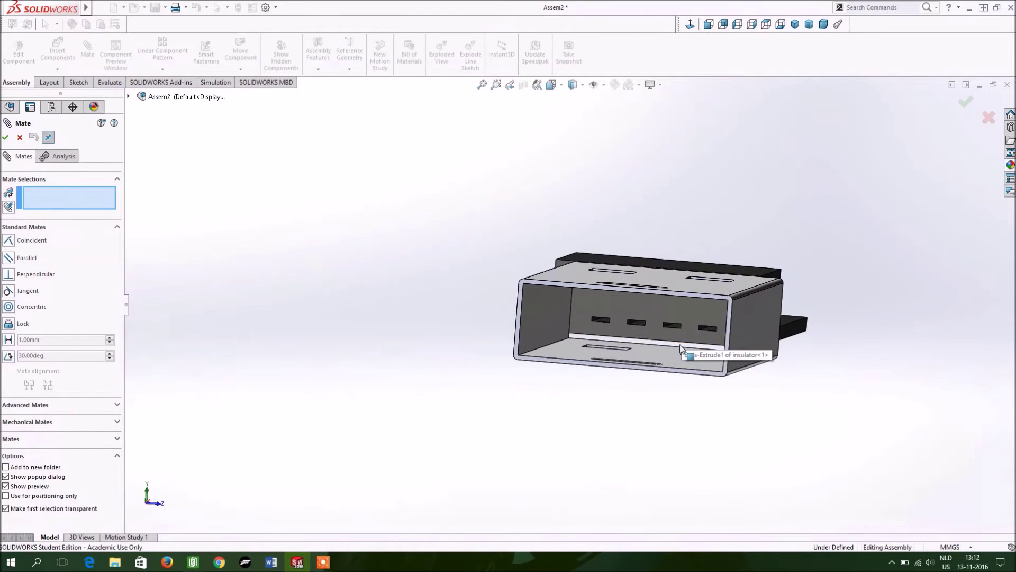
click(682, 347)
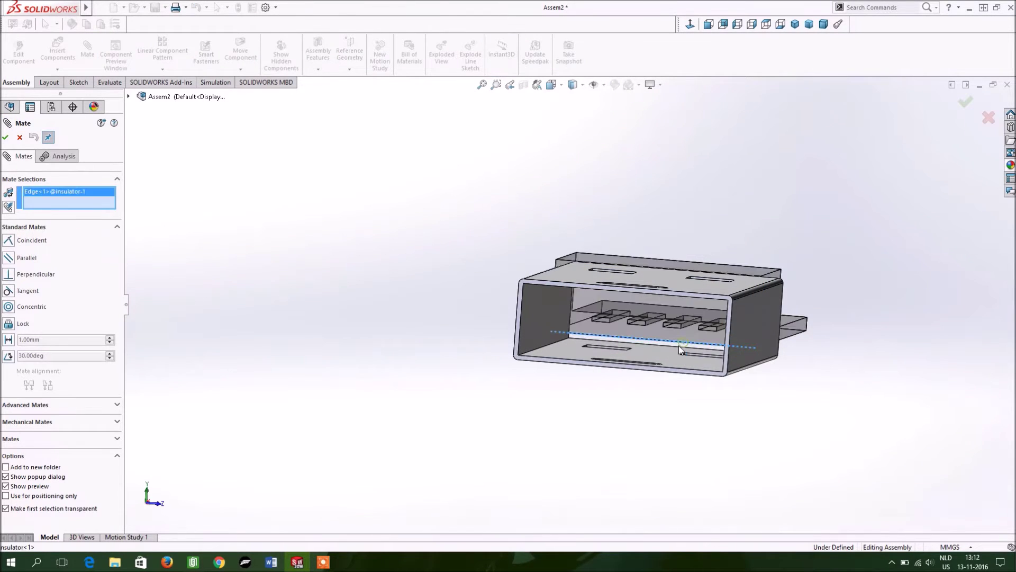
click(644, 369)
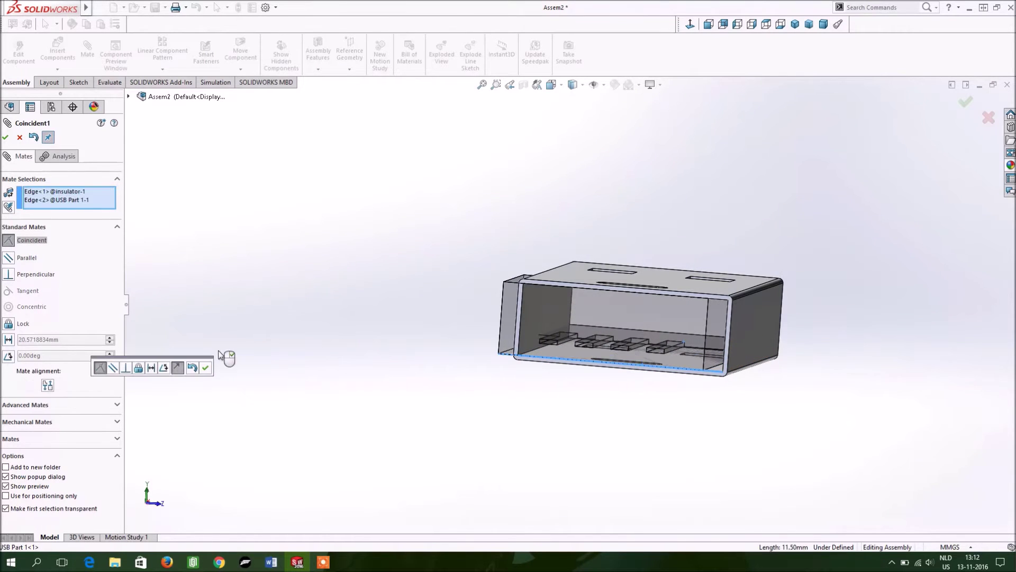
click(10, 136)
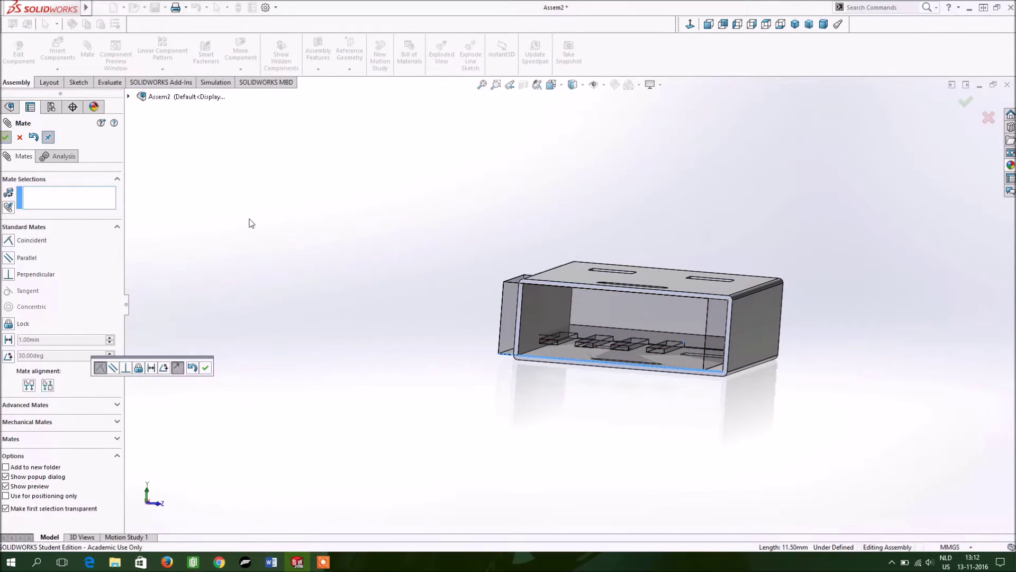
Add a second coincident mate between matching vertical insulator and case edges, then finish mating
click(707, 328)
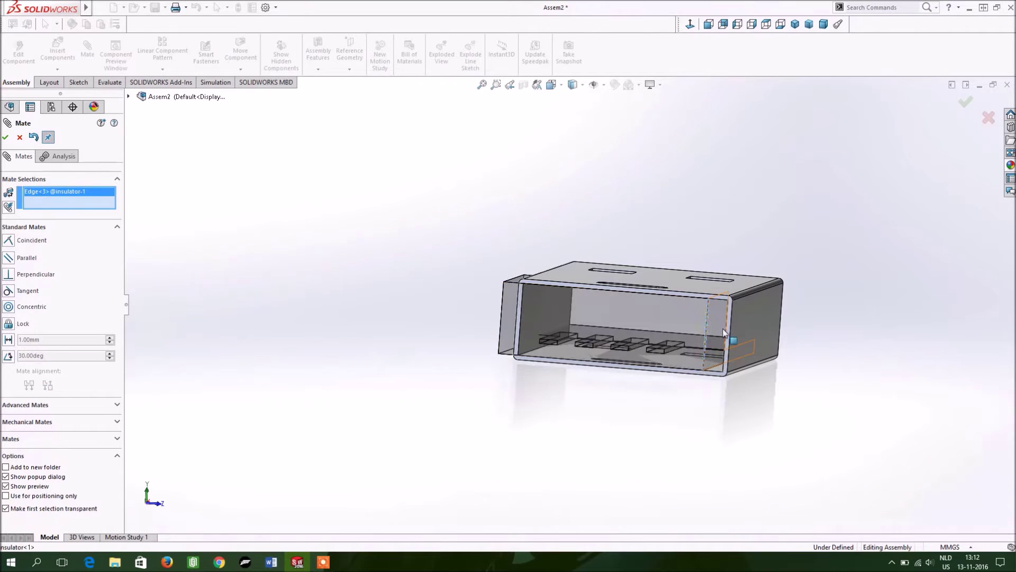
click(726, 332)
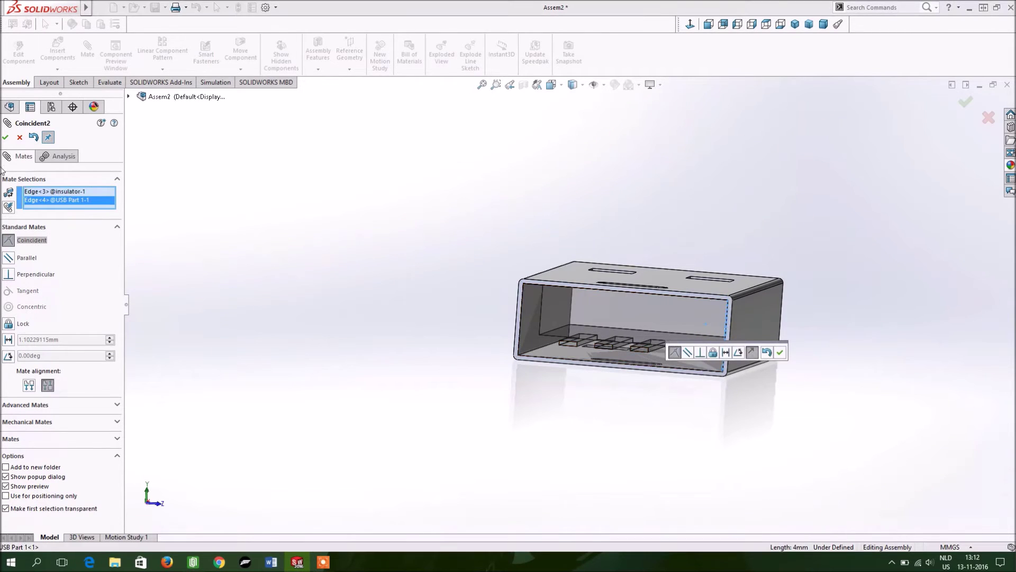
click(6, 137)
click(8, 141)
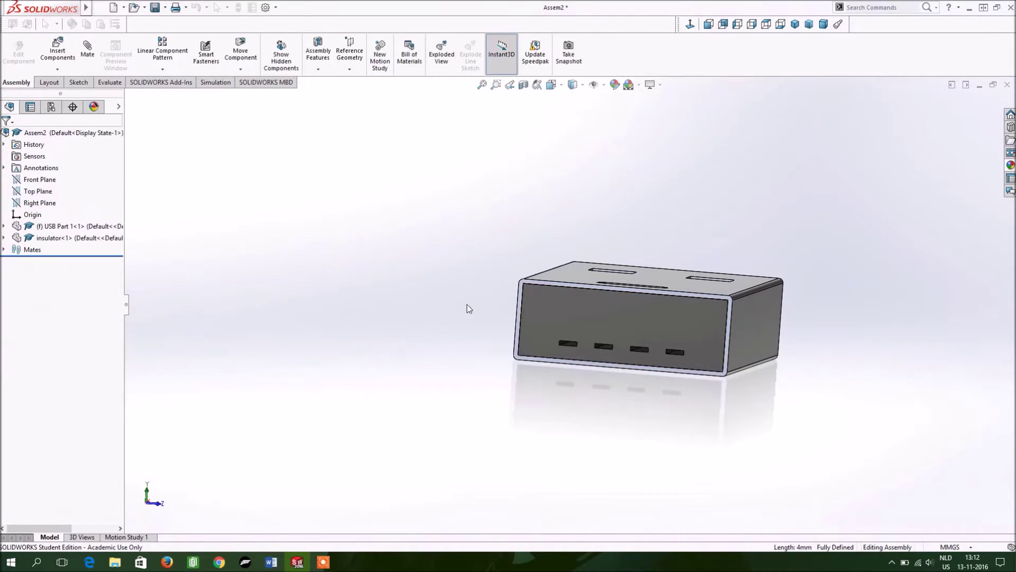
middle_drag(860, 352, 672, 379)
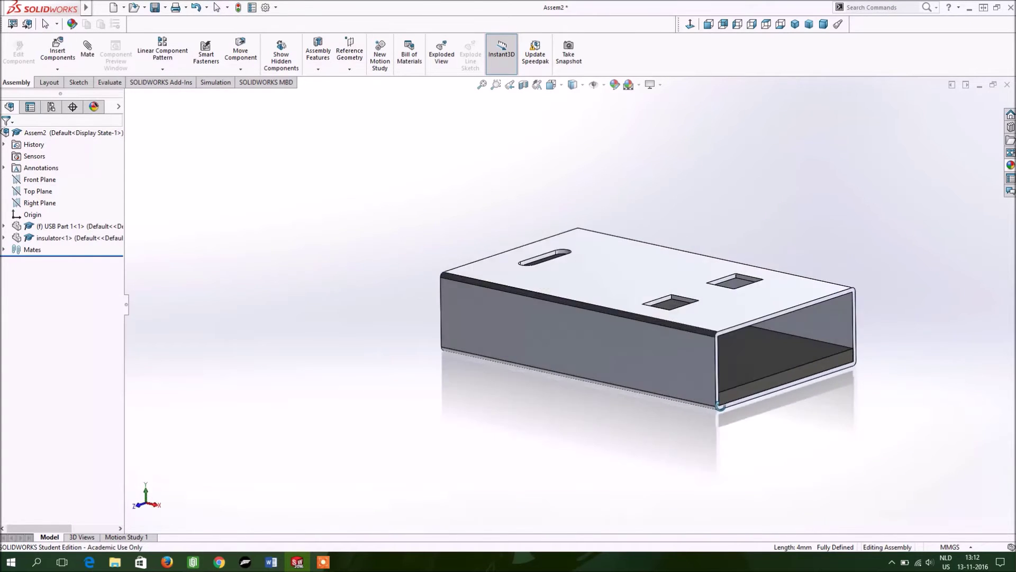
middle_drag(673, 380, 741, 447)
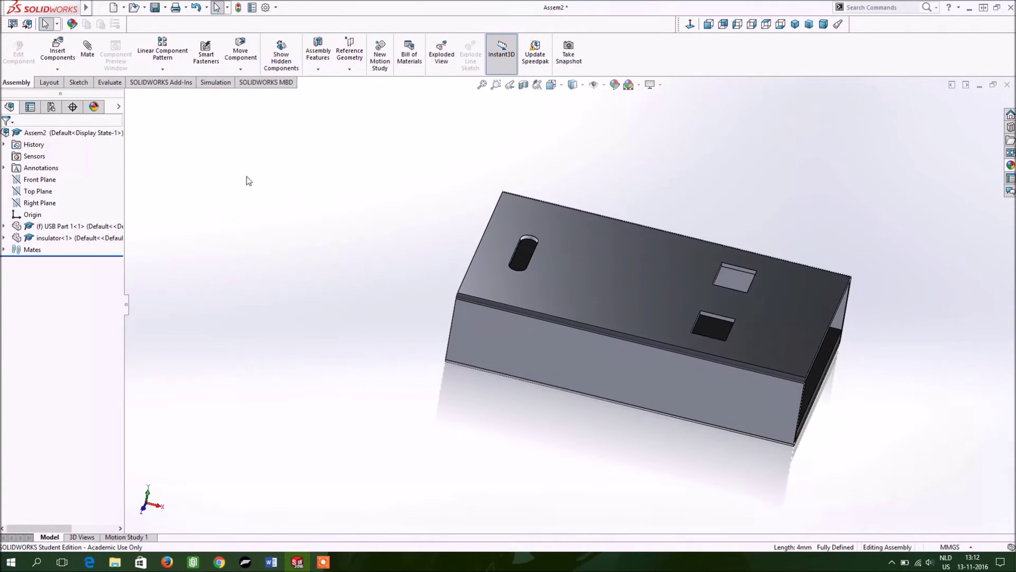
click(71, 53)
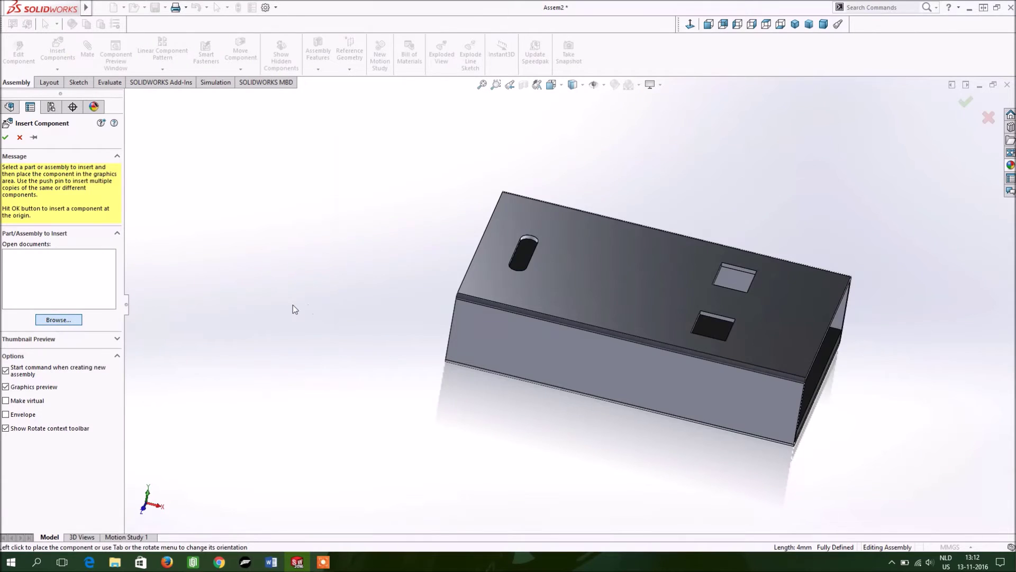
Insert the contact part below the case and move it up toward the case's slot
click(509, 212)
click(809, 415)
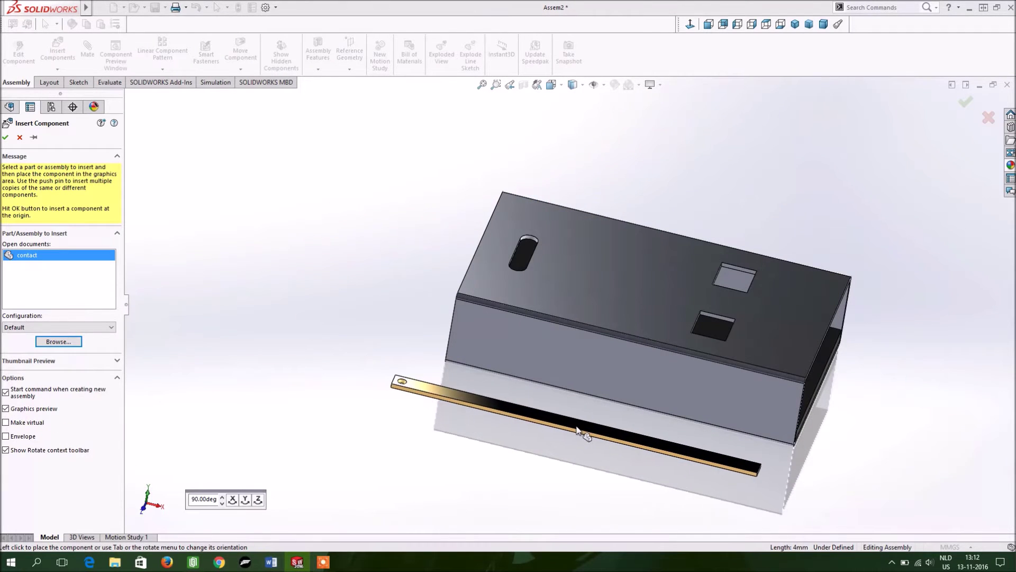
click(577, 428)
mouse_move(374, 316)
middle_down()
mouse_move(317, 252)
mouse_move(293, 243)
middle_up()
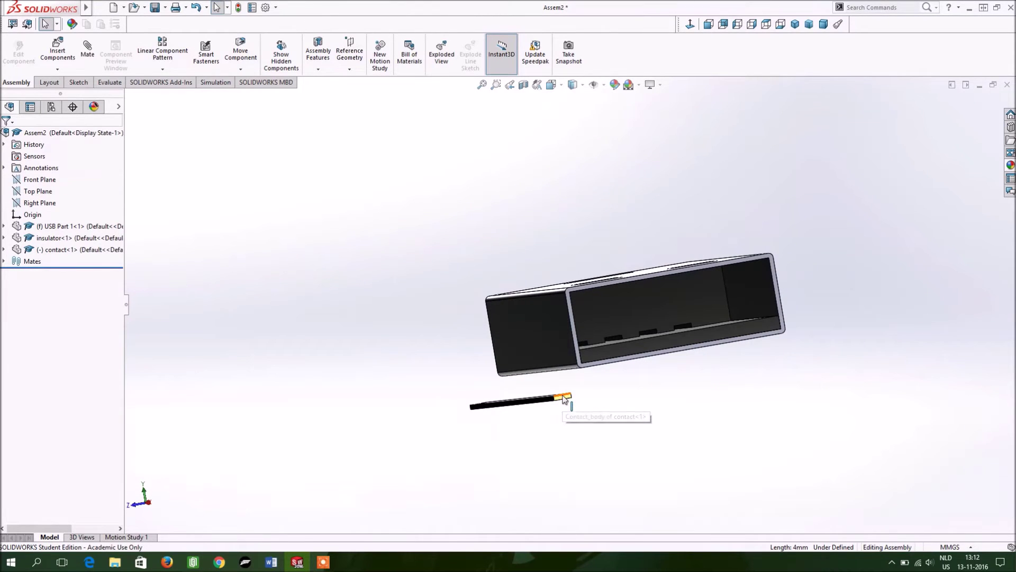
drag(566, 401, 647, 336)
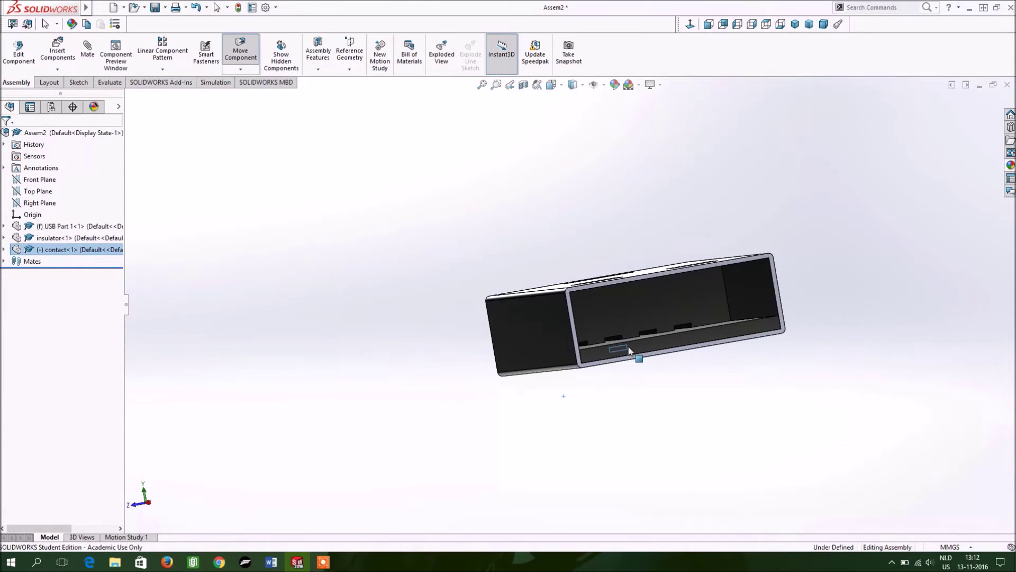
Orbit to view into the housing end and pull the contact out beside the insulator
key(Escape)
middle_drag(608, 421, 619, 463)
drag(602, 403, 596, 384)
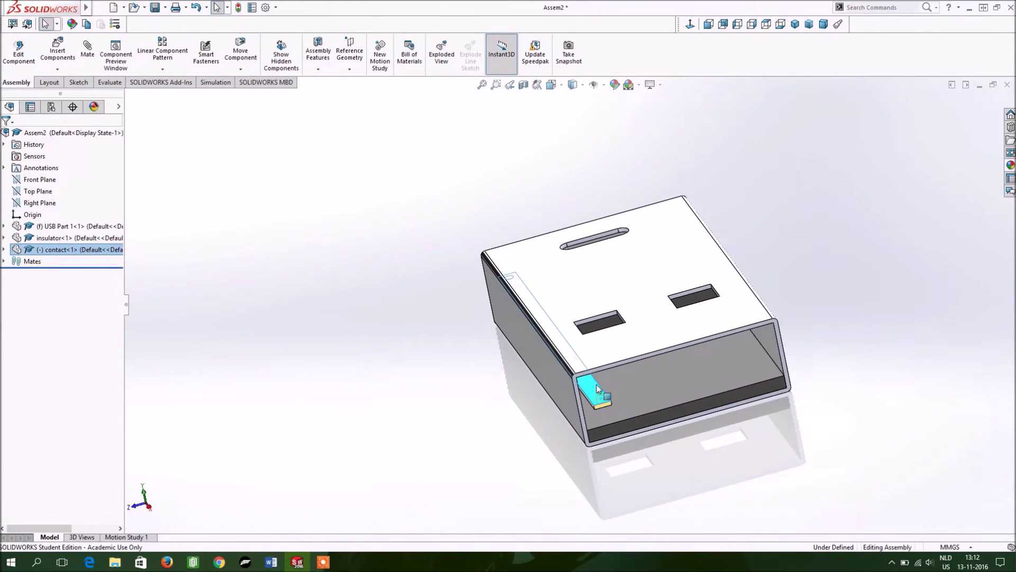
mouse_move(478, 376)
middle_down()
mouse_move(449, 336)
mouse_move(624, 483)
mouse_move(580, 408)
middle_up()
drag(574, 378, 519, 377)
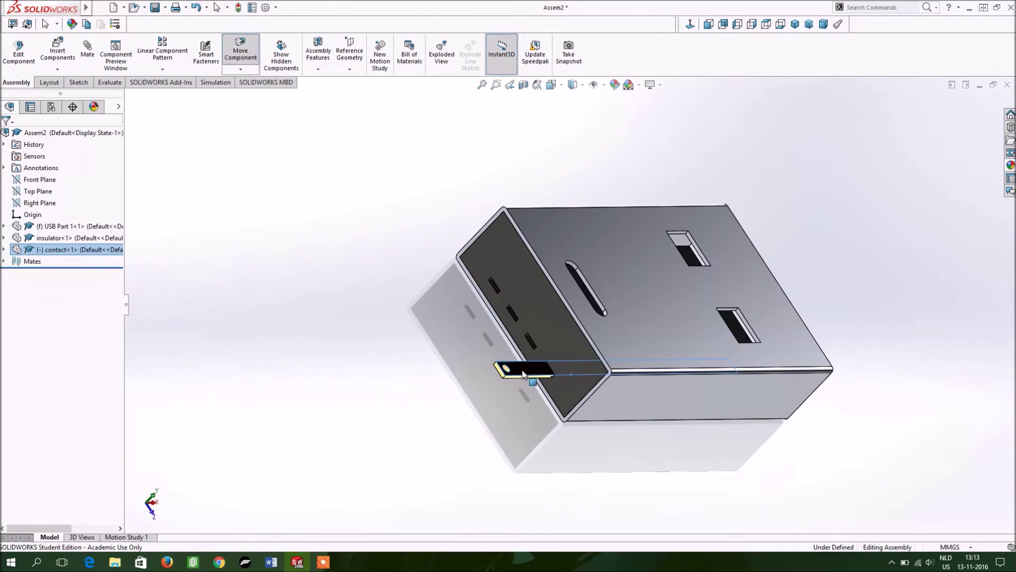
key(Escape)
Zoom in on the insulator and pick its end edge as the first mate reference
scroll(561, 367, down, 2)
scroll(564, 347, down, 3)
scroll(544, 344, down, 3)
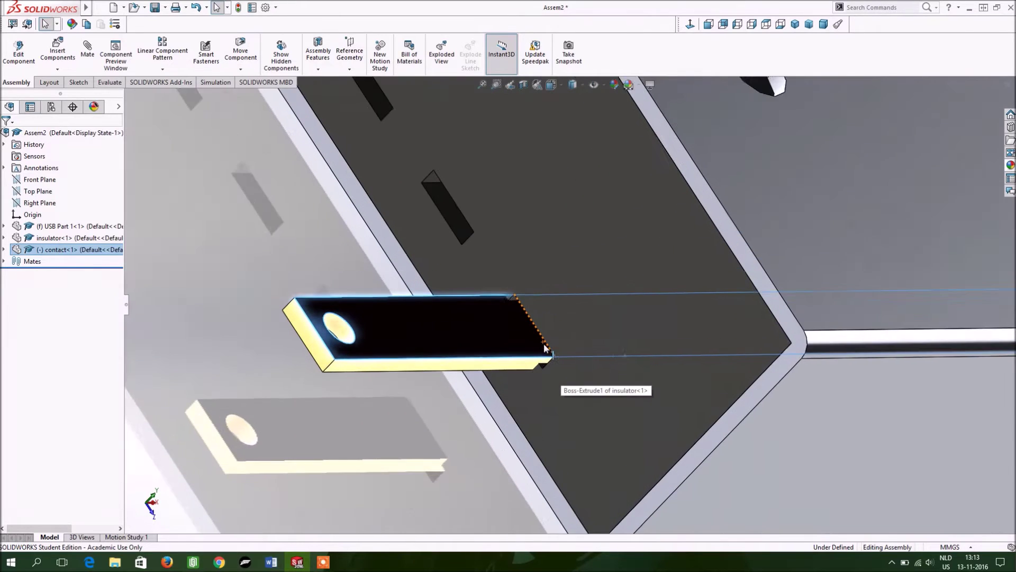
scroll(544, 344, down, 2)
click(208, 227)
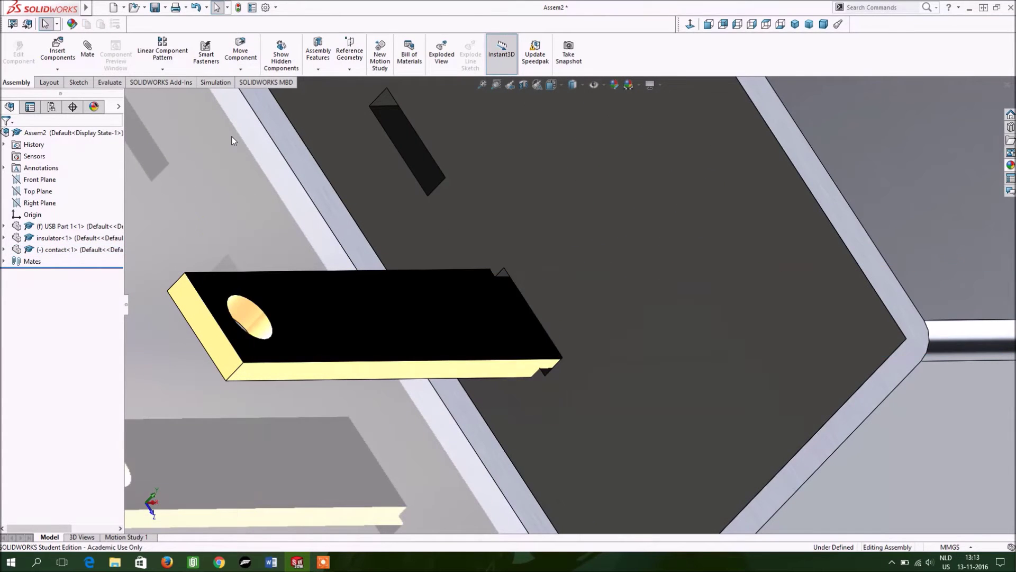
click(525, 302)
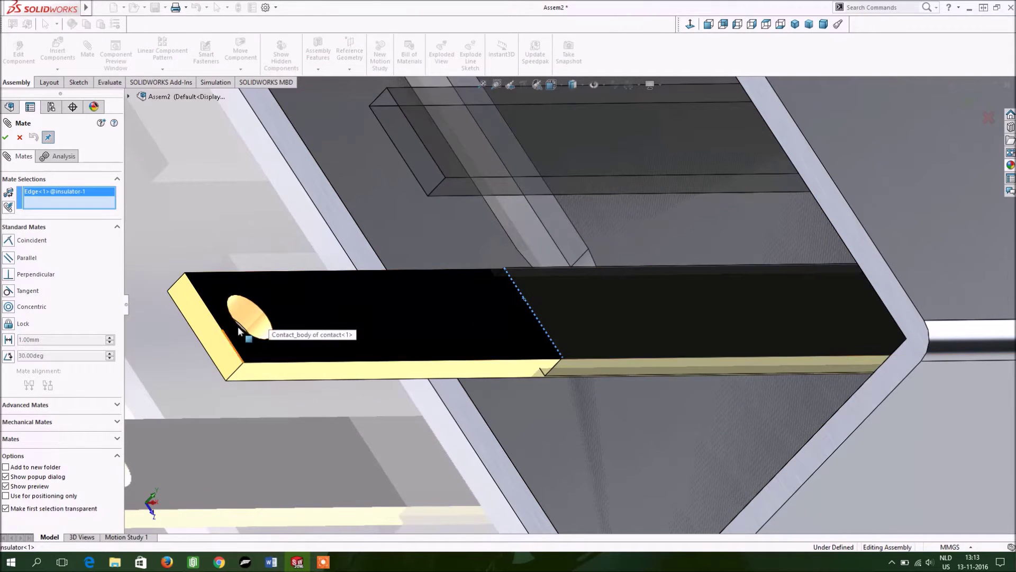
Apply two coincident mates between contact faces and insulator edges, then close Mate
click(482, 313)
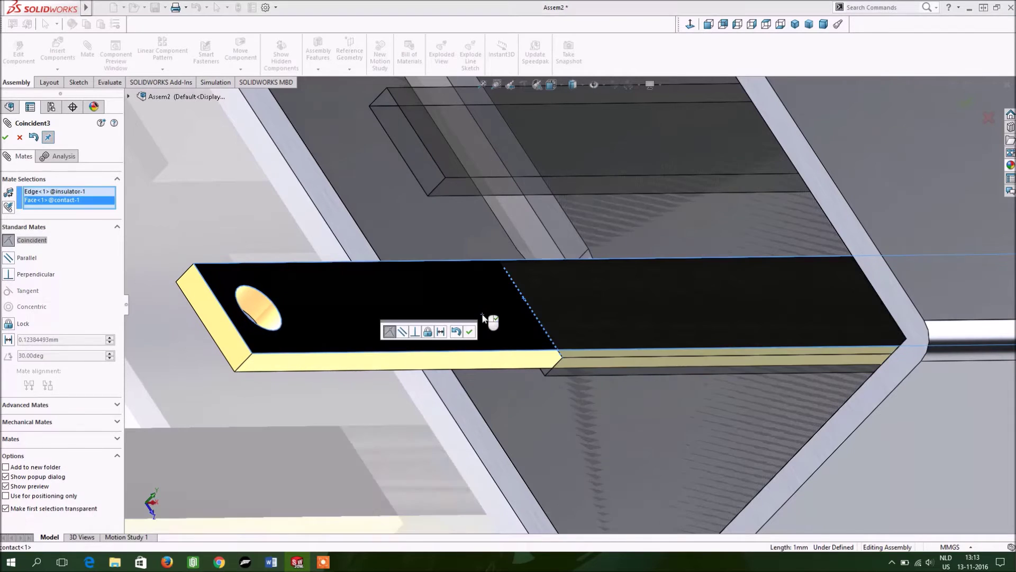
click(6, 137)
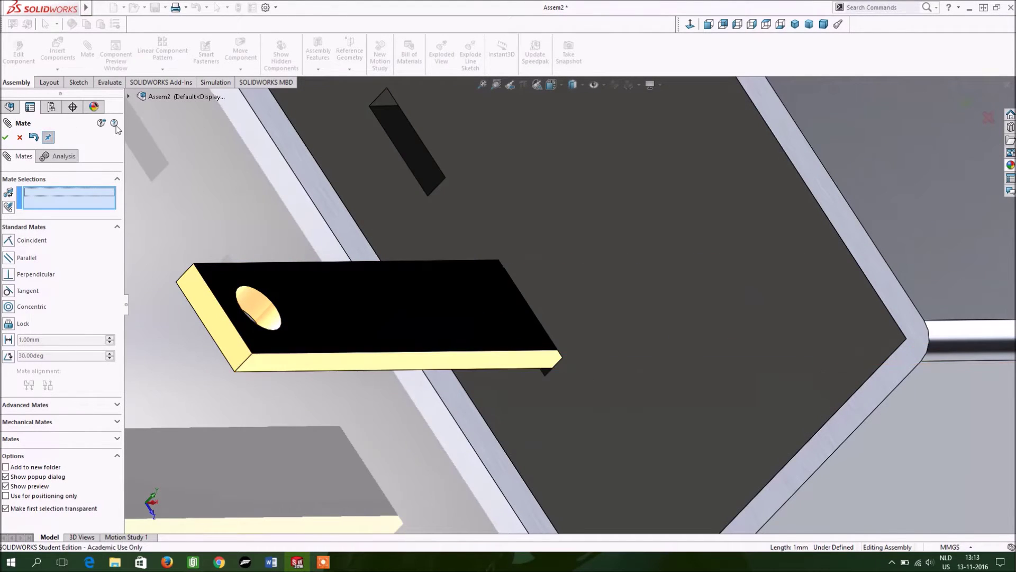
click(494, 360)
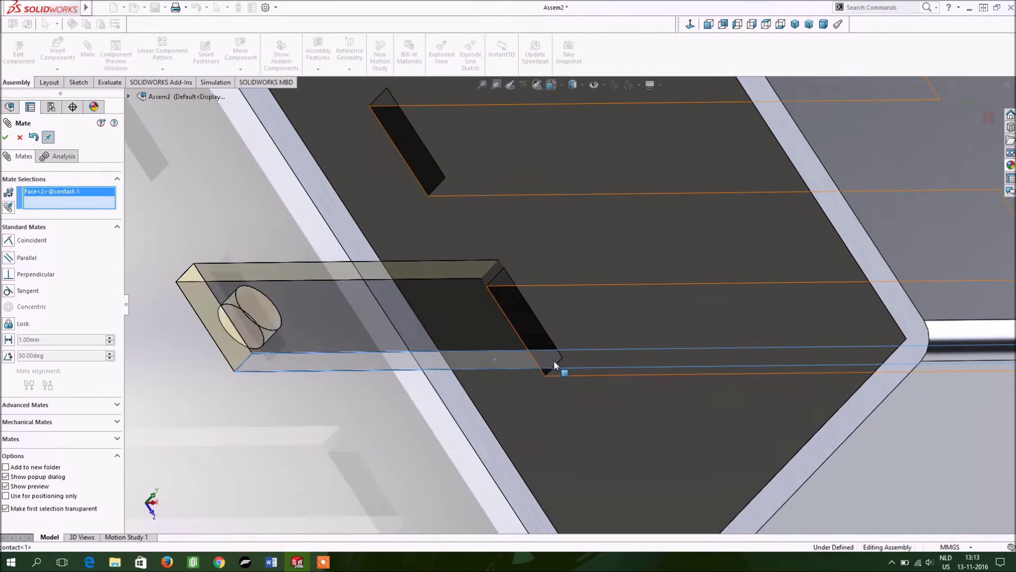
click(558, 367)
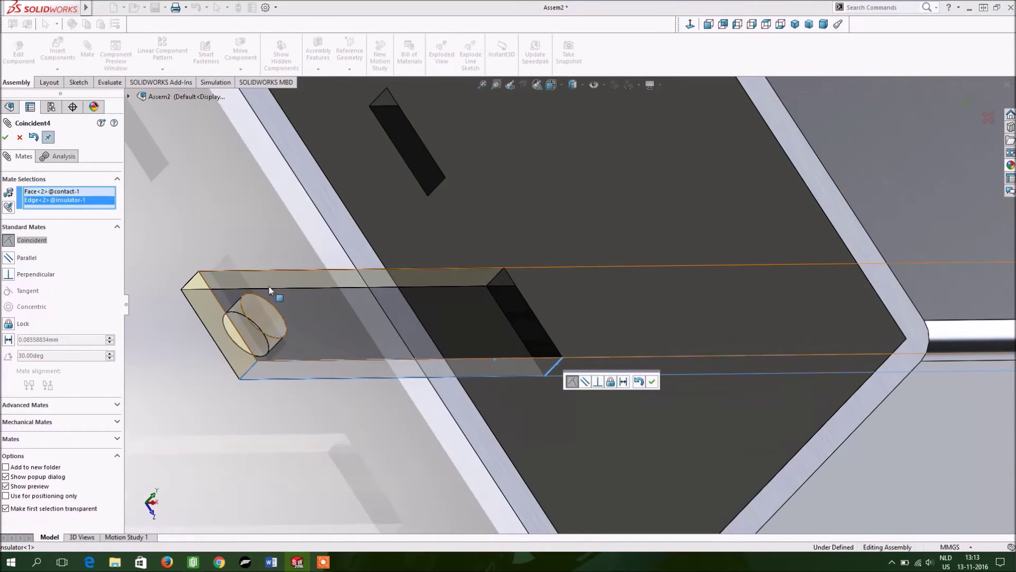
click(34, 138)
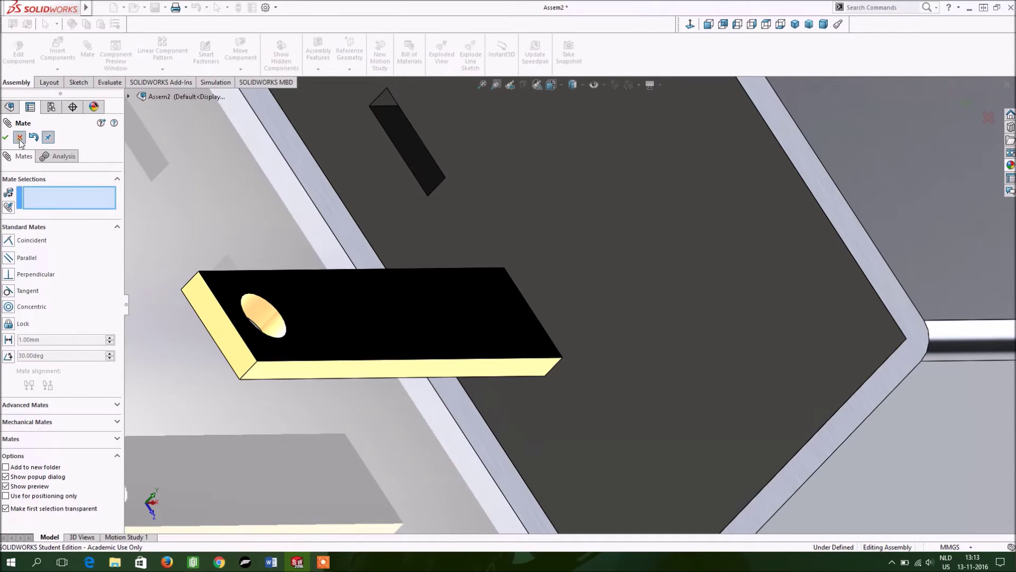
click(19, 138)
scroll(267, 215, up, 5)
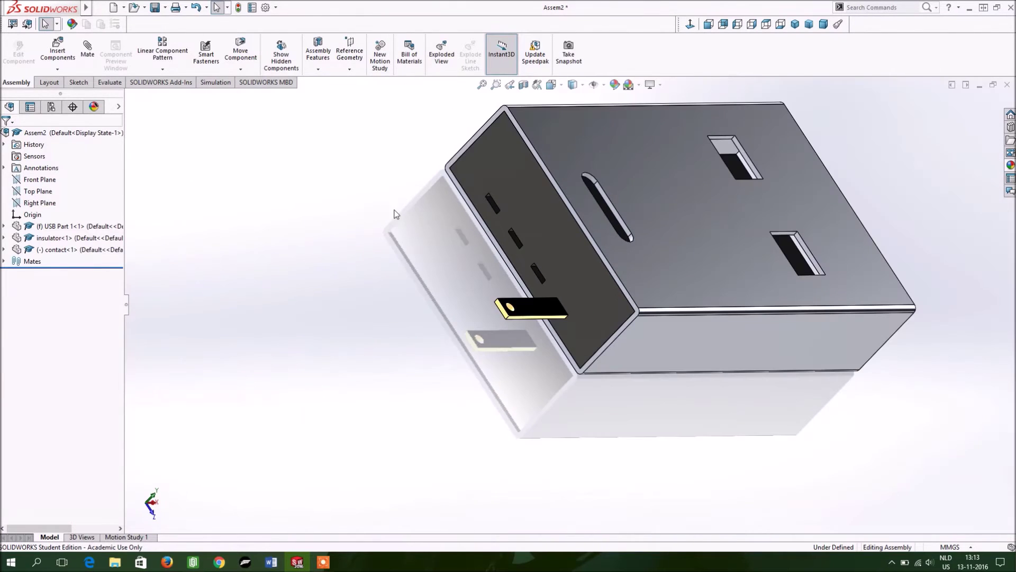
middle_drag(394, 214, 397, 228)
Start a linear component pattern with the top face as Direction 1 and contact<1> selected
click(158, 45)
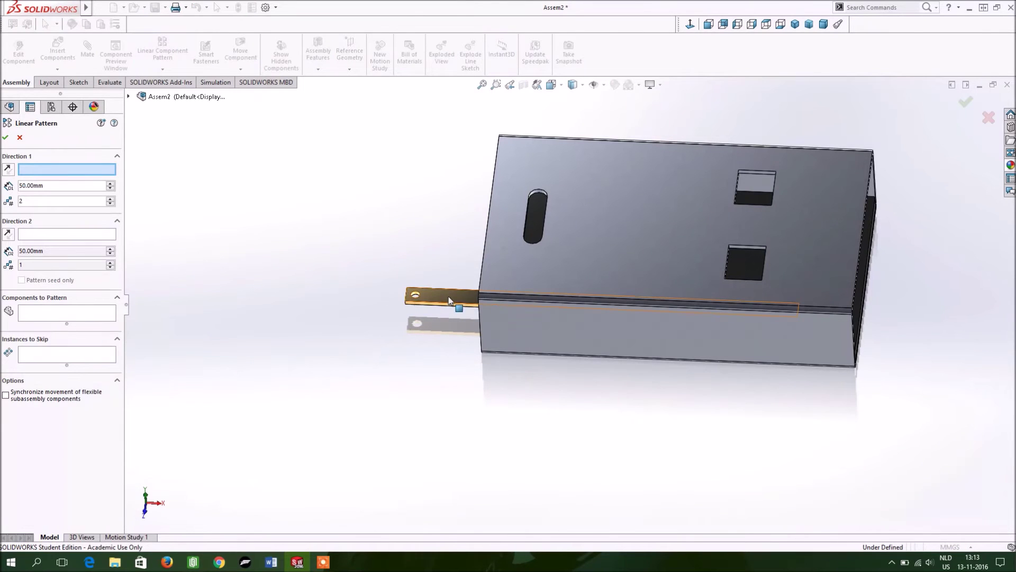
mouse_move(274, 267)
middle_down()
mouse_move(281, 221)
mouse_move(317, 268)
mouse_move(351, 205)
mouse_move(338, 155)
mouse_move(349, 259)
middle_up()
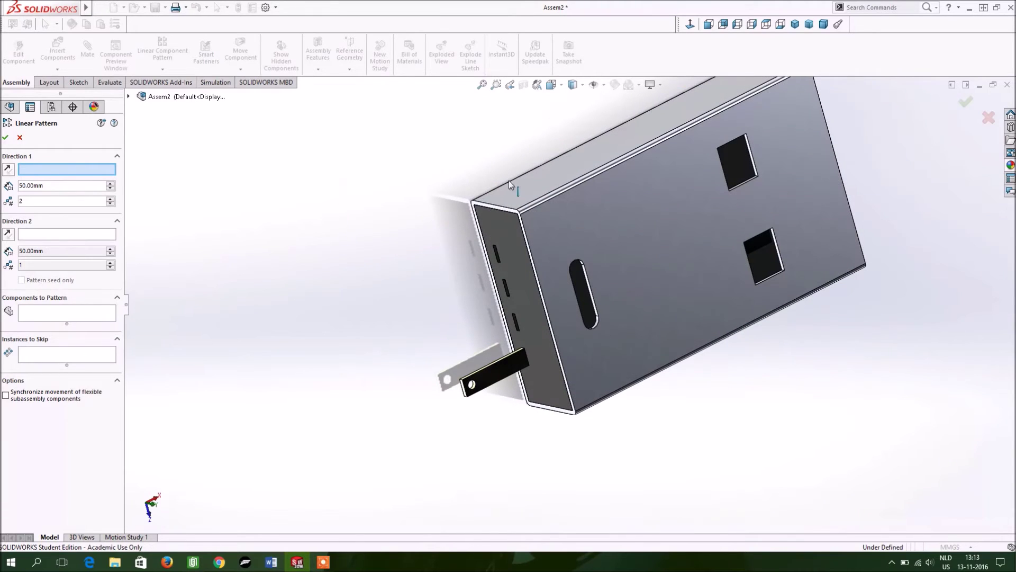
click(526, 189)
middle_drag(372, 243, 336, 90)
click(48, 313)
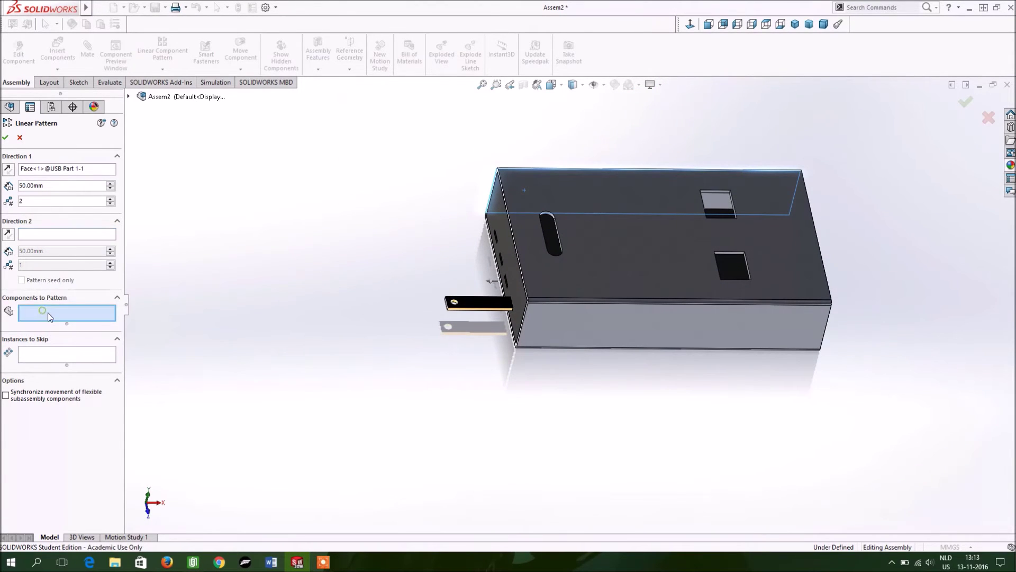
click(486, 307)
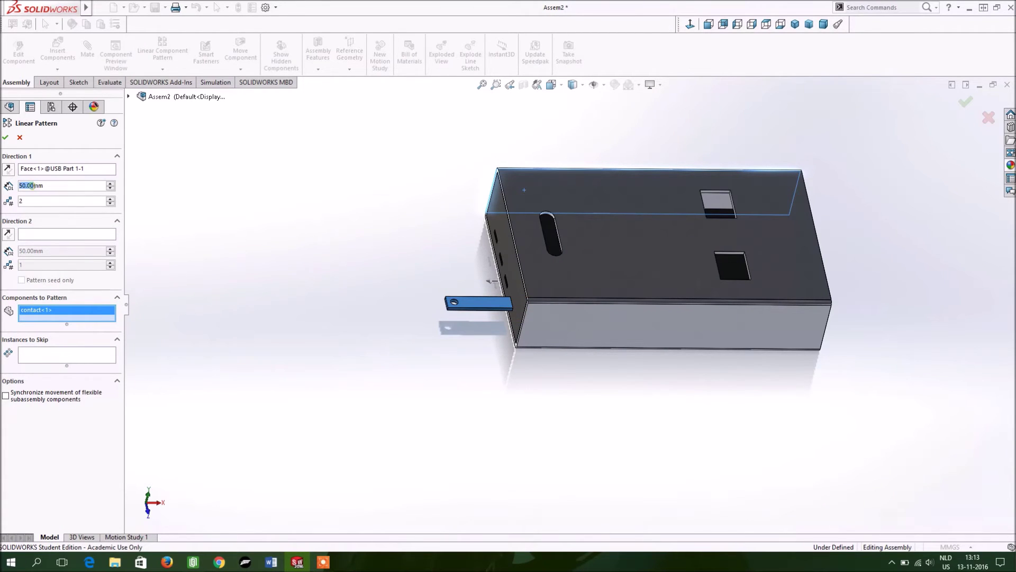
Set the pattern to 2 mm spacing and 4 instances, then confirm LocalLPattern1
text(2)
click(52, 210)
text(4)
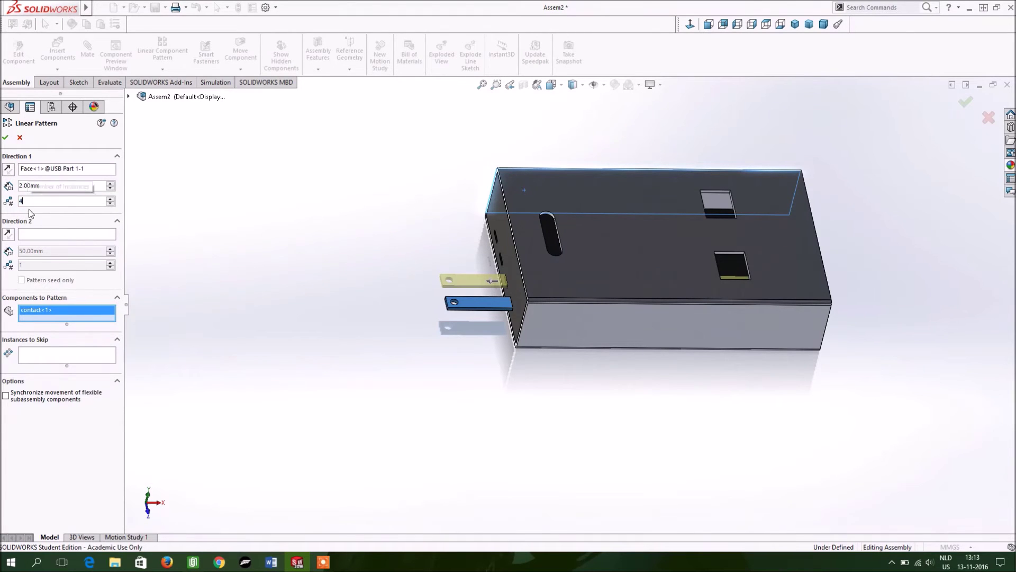
click(73, 142)
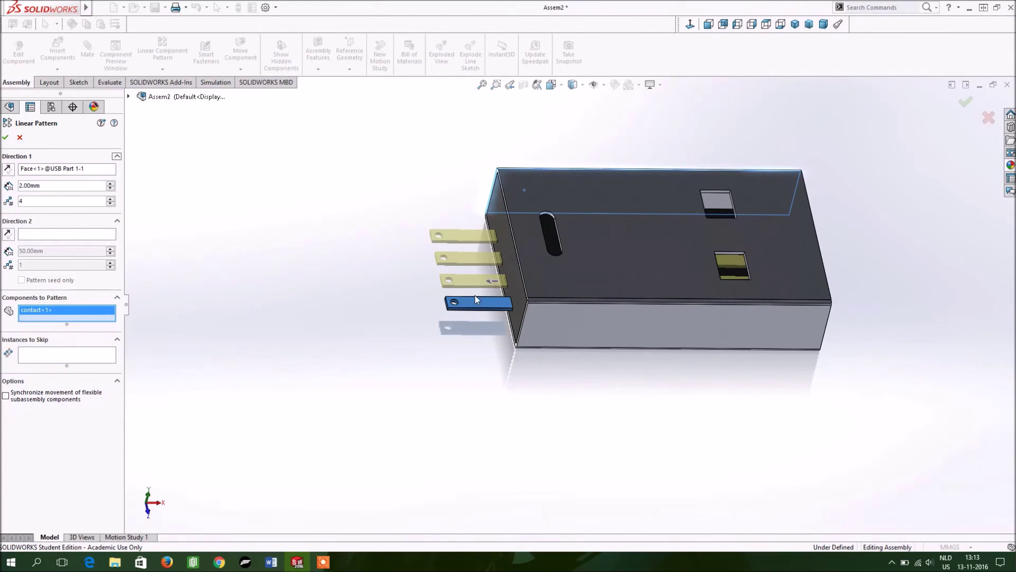
scroll(489, 274, down, 4)
scroll(489, 275, down, 4)
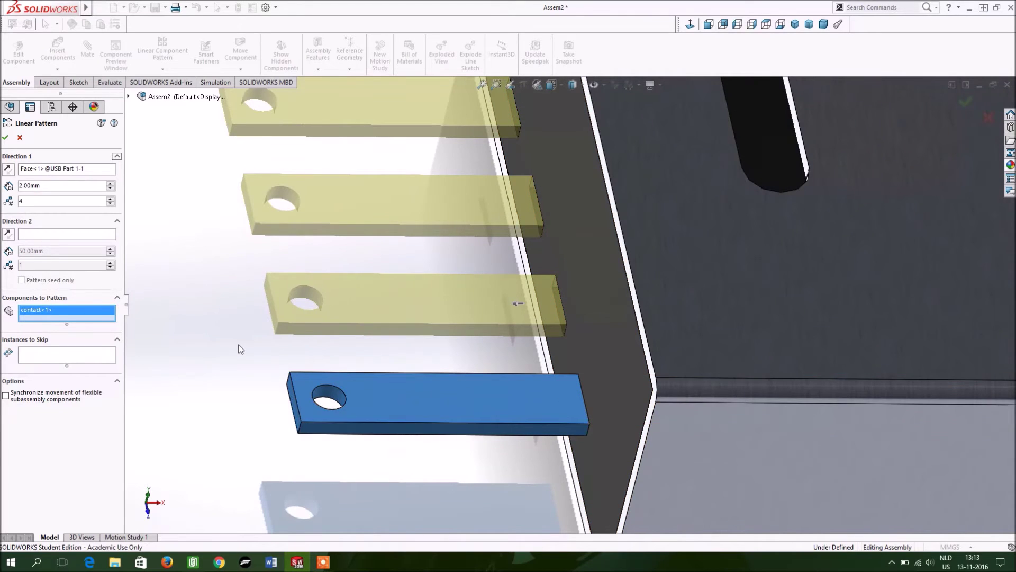
middle_drag(240, 349, 285, 331)
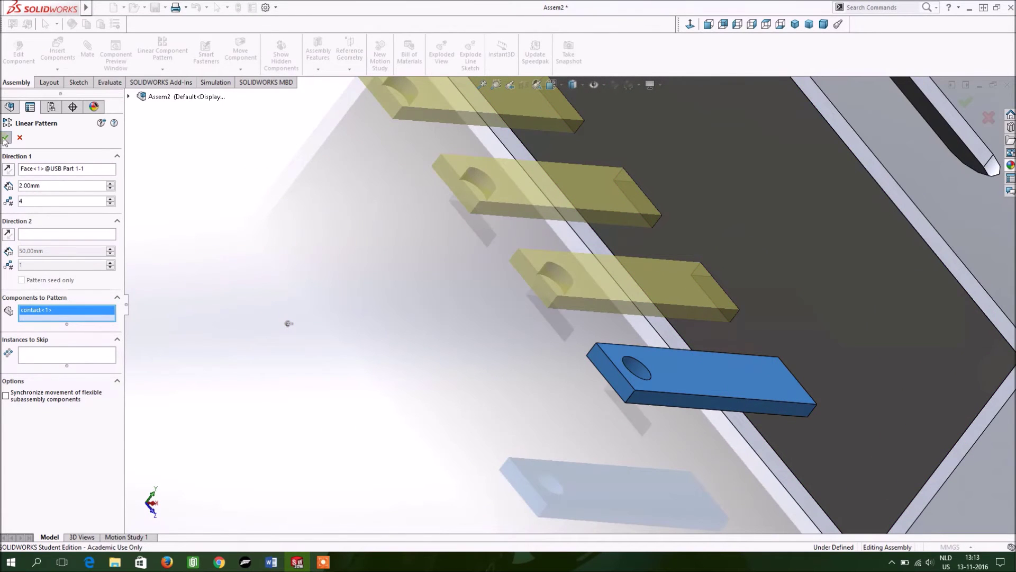
key(Return)
scroll(418, 282, up, 2)
scroll(421, 284, up, 3)
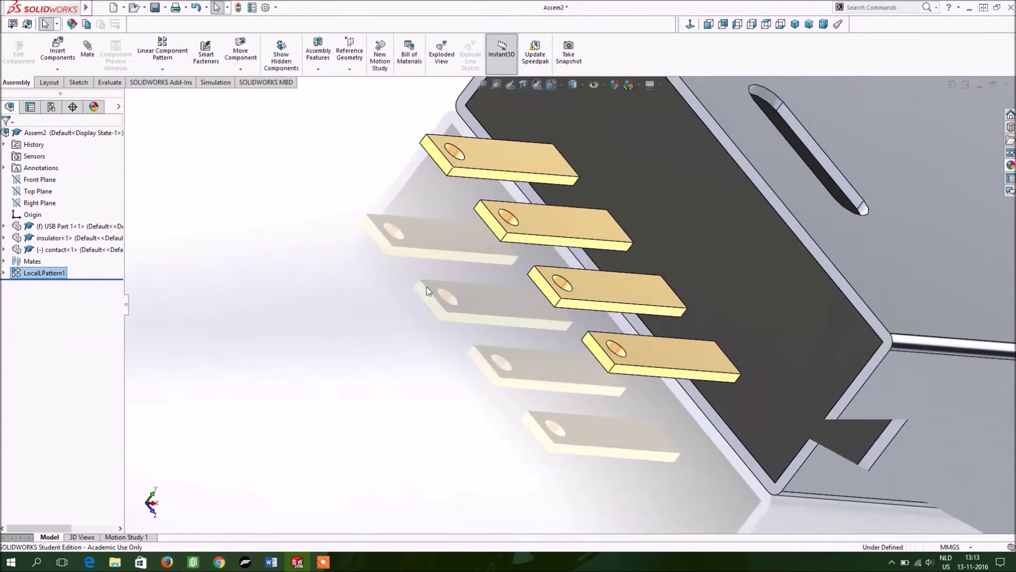
scroll(430, 287, up, 3)
mouse_move(465, 279)
middle_down()
mouse_move(360, 245)
mouse_move(336, 220)
mouse_move(319, 241)
mouse_move(375, 251)
mouse_move(383, 266)
middle_up()
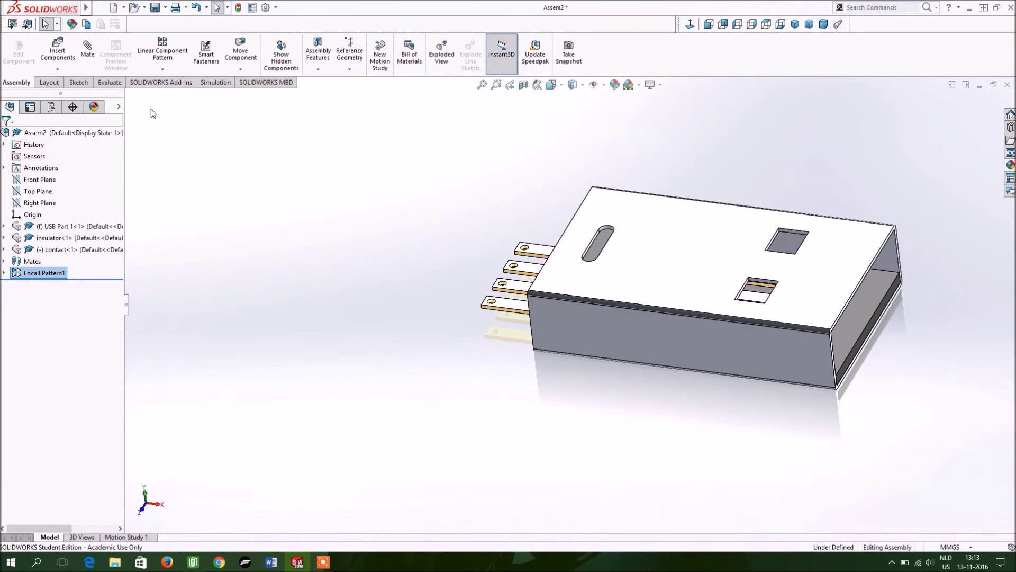
click(65, 53)
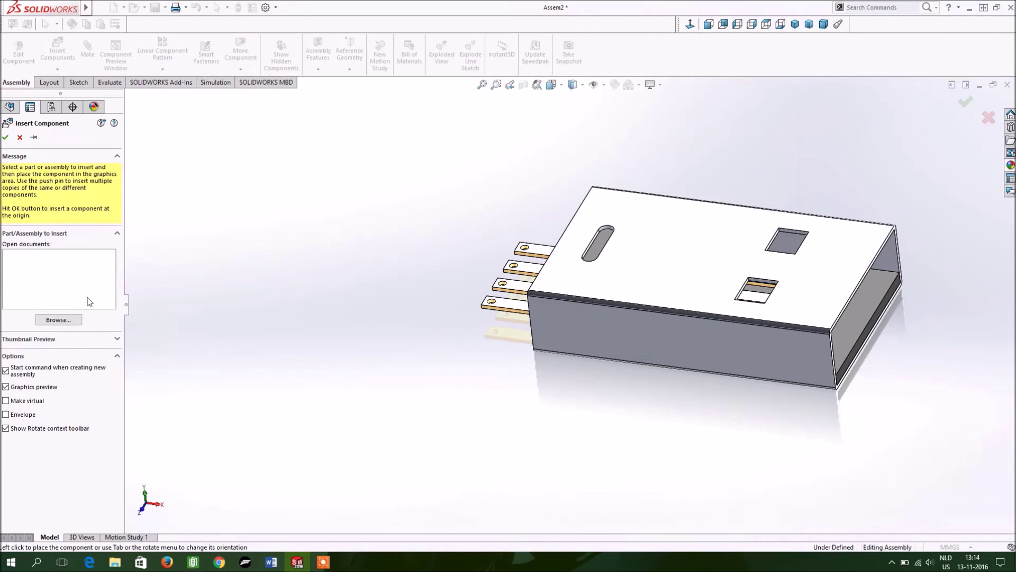
Insert the case part from the tutorial 7 folder beside the connector as case<1>
click(67, 323)
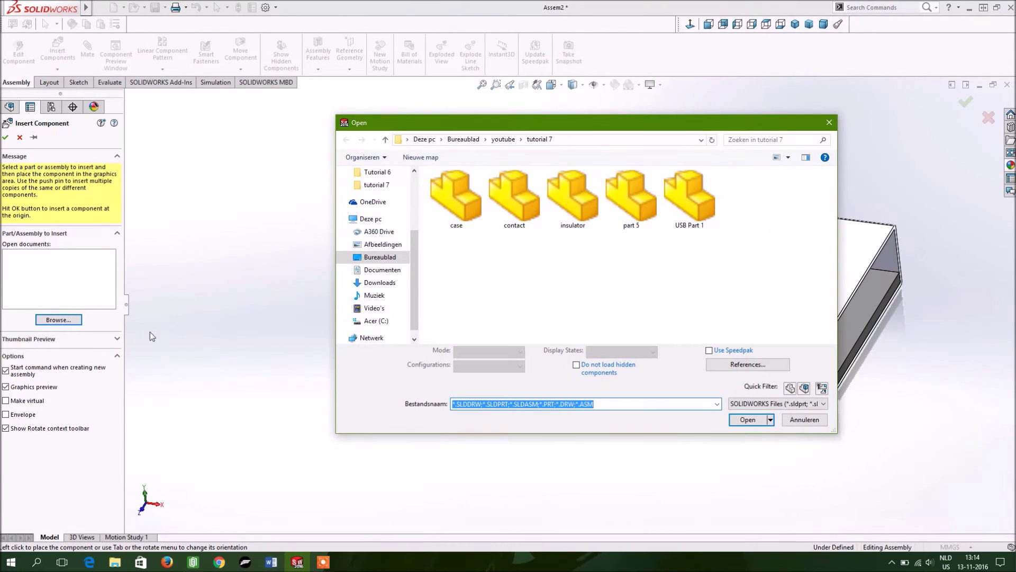
click(468, 207)
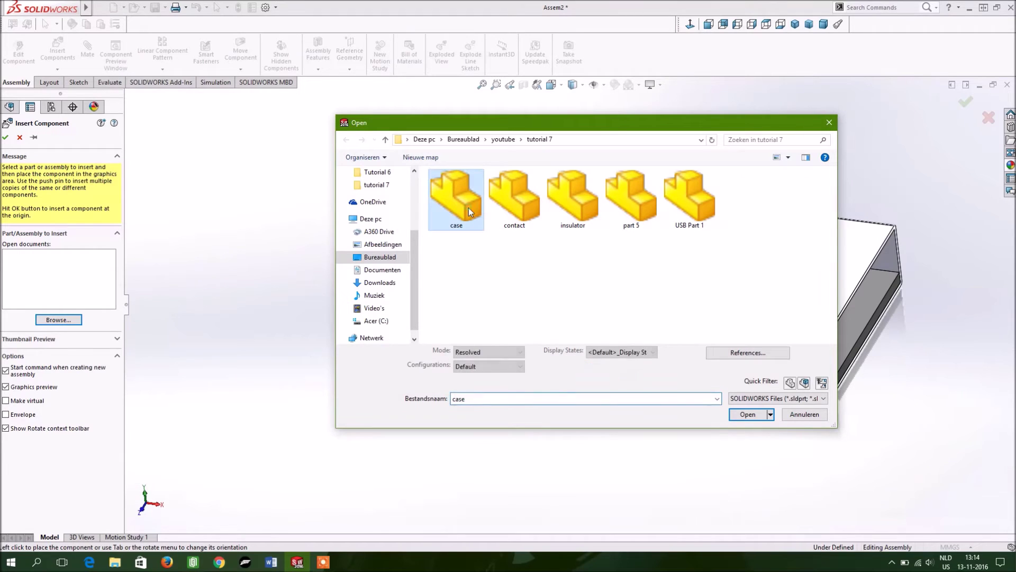
click(756, 414)
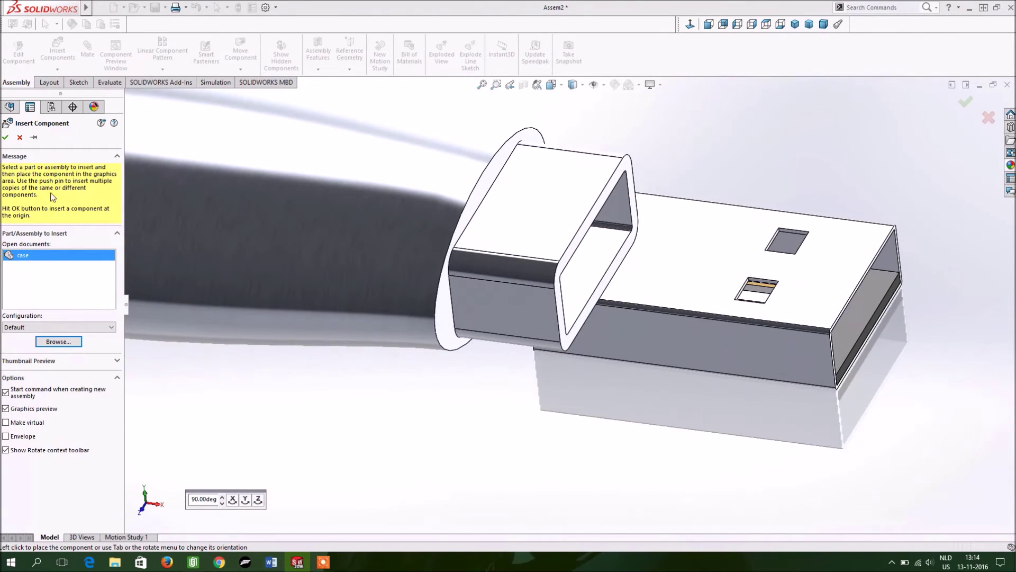
scroll(242, 218, up, 3)
scroll(242, 218, up, 3)
scroll(275, 233, up, 2)
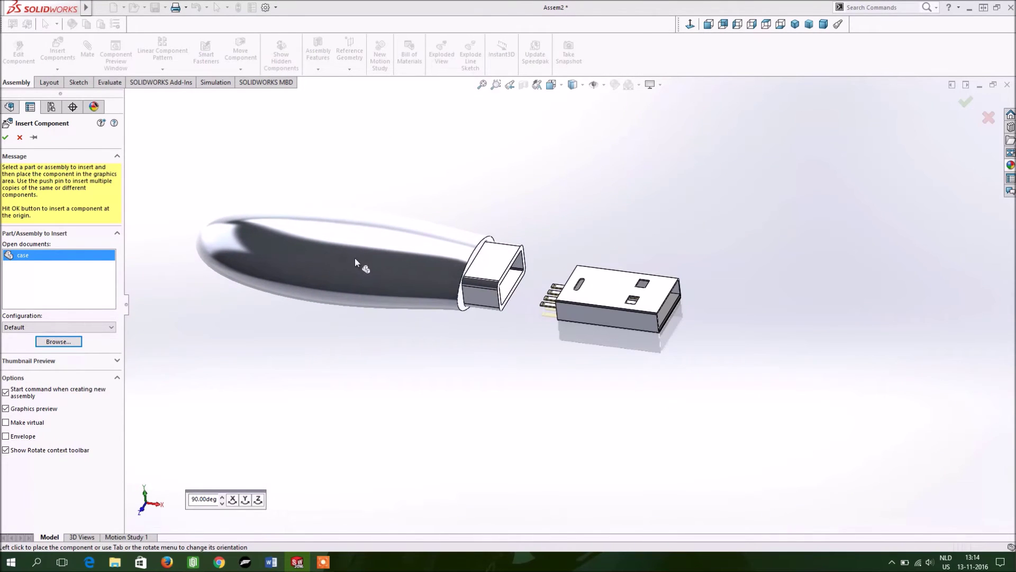
click(408, 273)
mouse_move(649, 358)
middle_down()
mouse_move(588, 313)
mouse_move(634, 358)
mouse_move(587, 343)
mouse_move(545, 365)
mouse_move(651, 365)
mouse_move(623, 363)
middle_up()
Move case<1> so its open end faces the connector's rear, then deselect it
drag(578, 304, 562, 284)
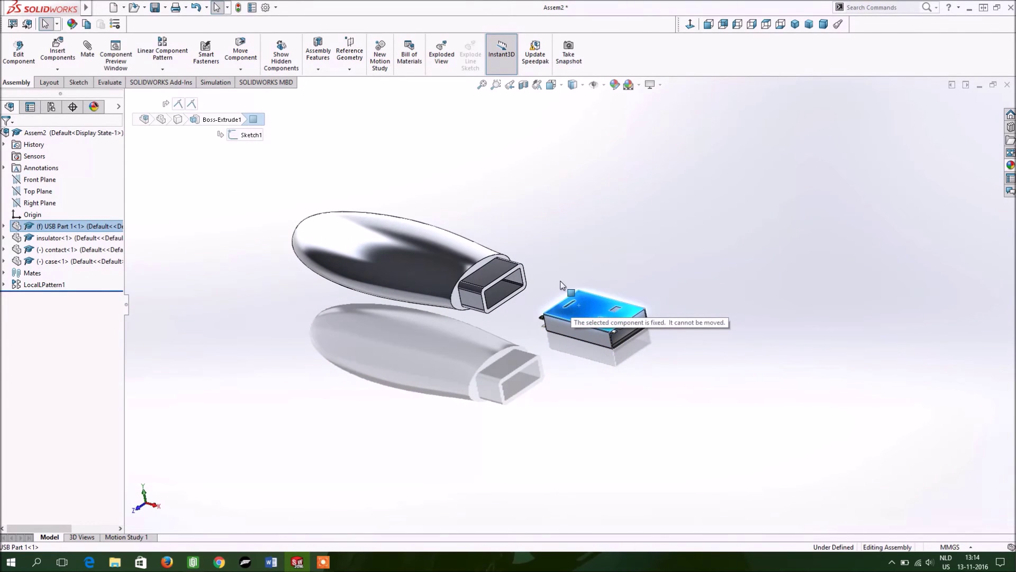
drag(420, 255, 465, 258)
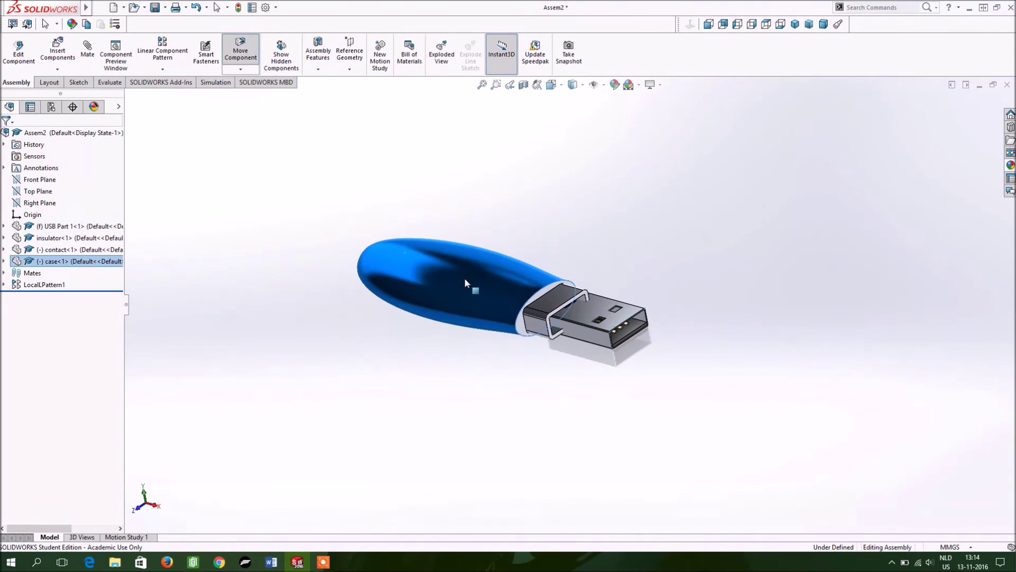
mouse_move(490, 370)
middle_down()
mouse_move(730, 340)
mouse_move(465, 242)
middle_up()
mouse_move(465, 242)
mouse_down()
mouse_move(412, 223)
mouse_move(440, 233)
mouse_up()
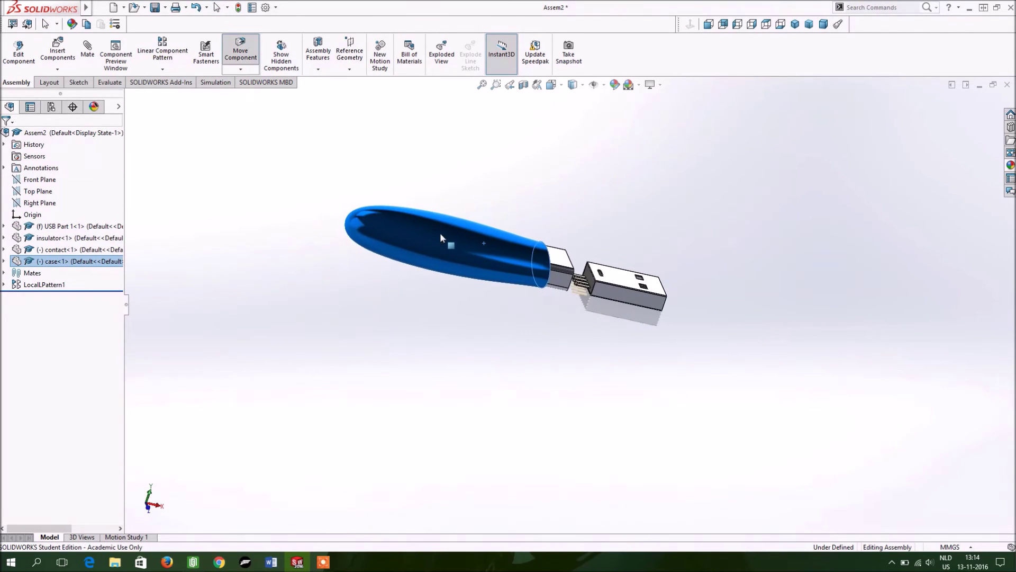
middle_drag(591, 327, 504, 317)
click(671, 206)
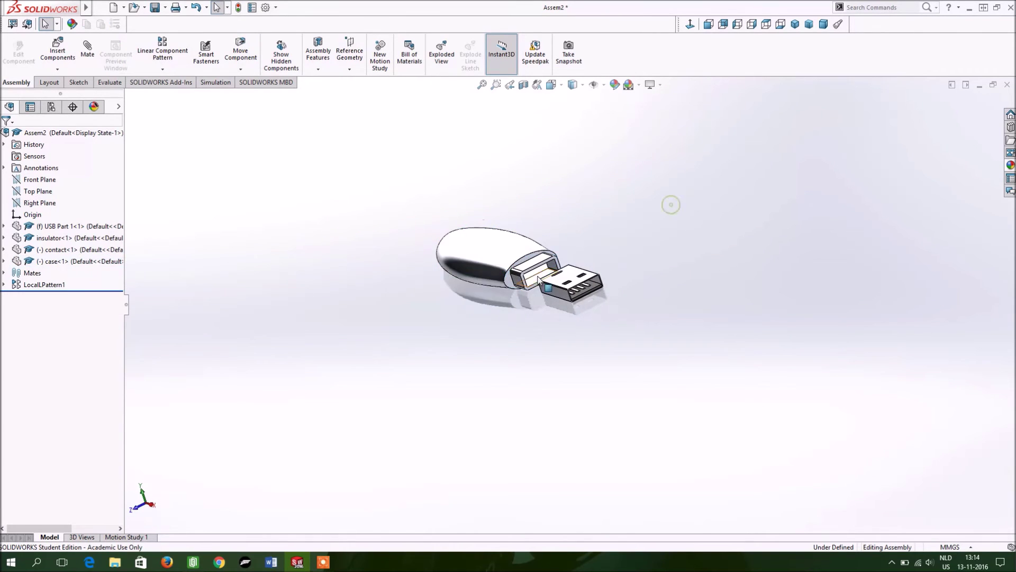
scroll(630, 284, down, 5)
scroll(630, 284, down, 3)
scroll(774, 243, up, 1)
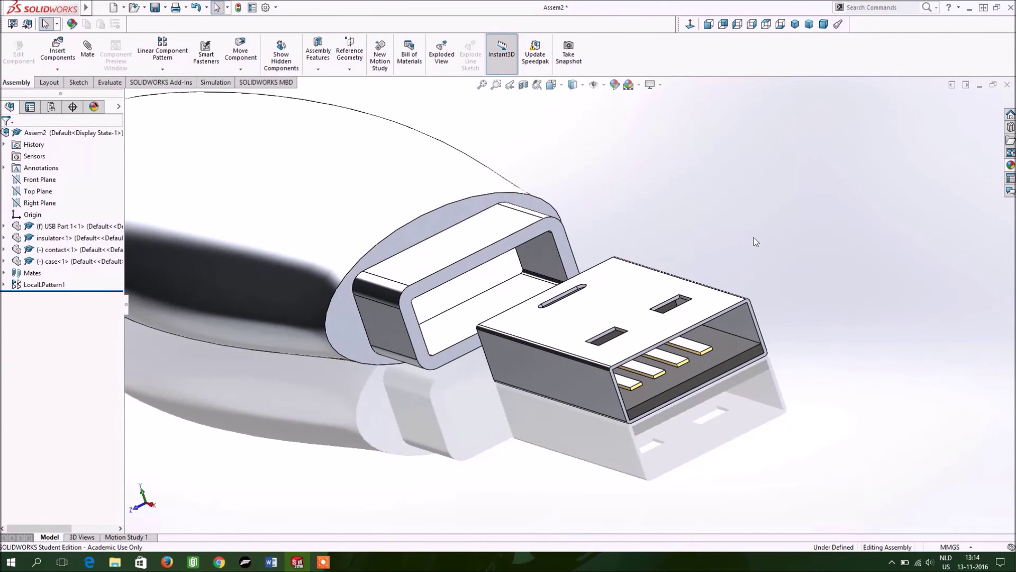
click(96, 62)
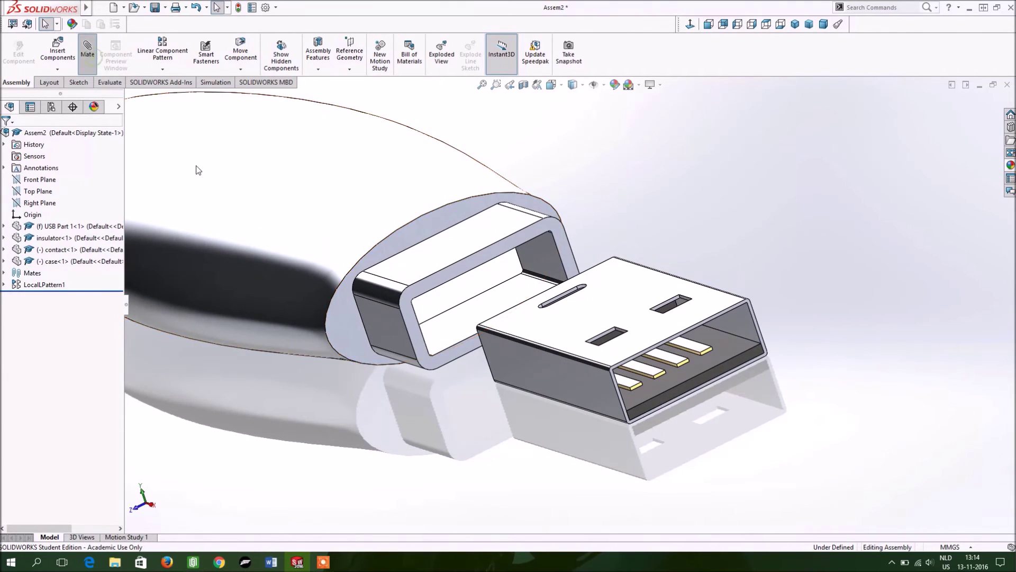
Mate the case opening's inner edge coincident with the matching connector edge (Coincident5)
click(490, 288)
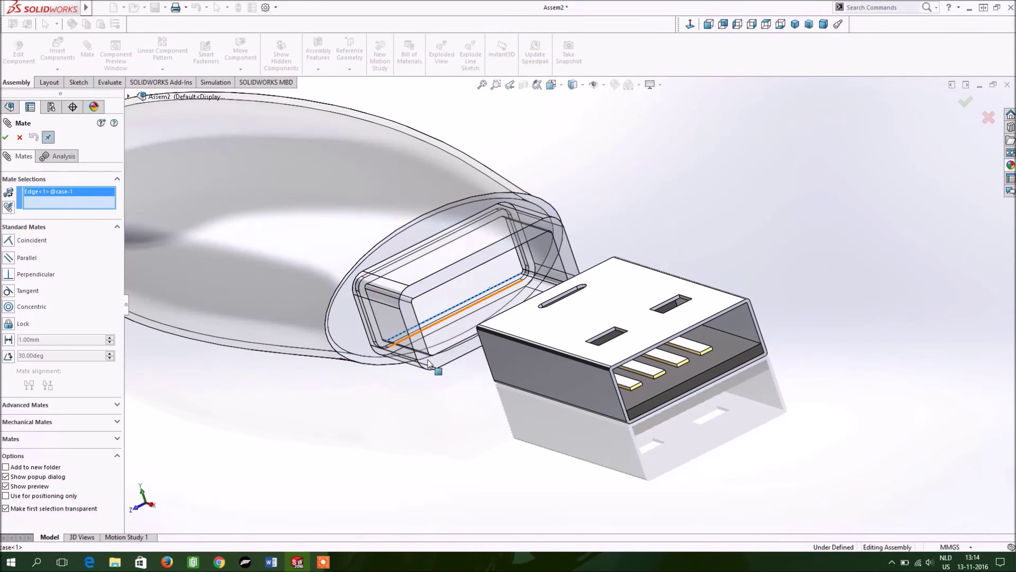
middle_drag(442, 422, 541, 420)
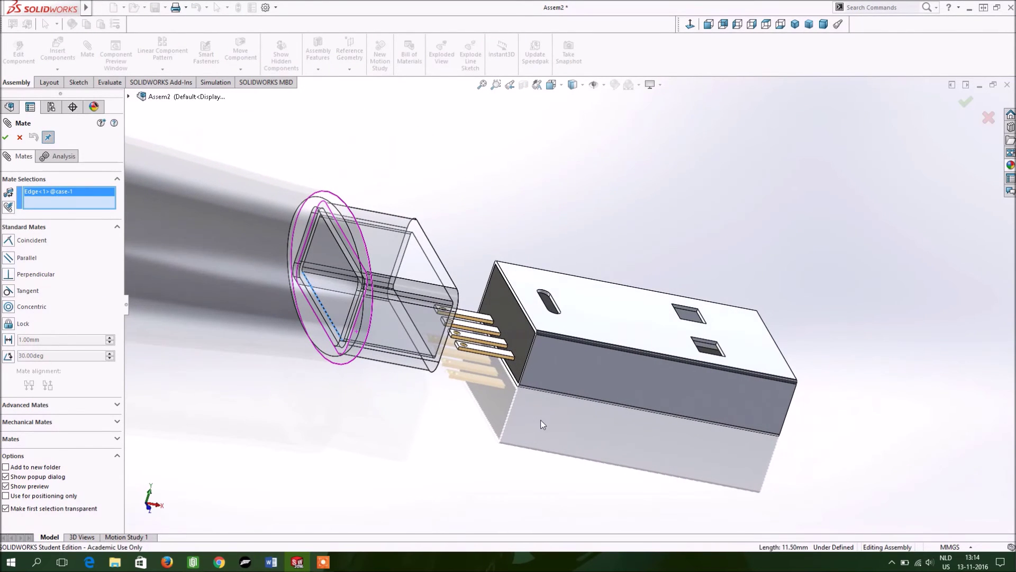
click(515, 385)
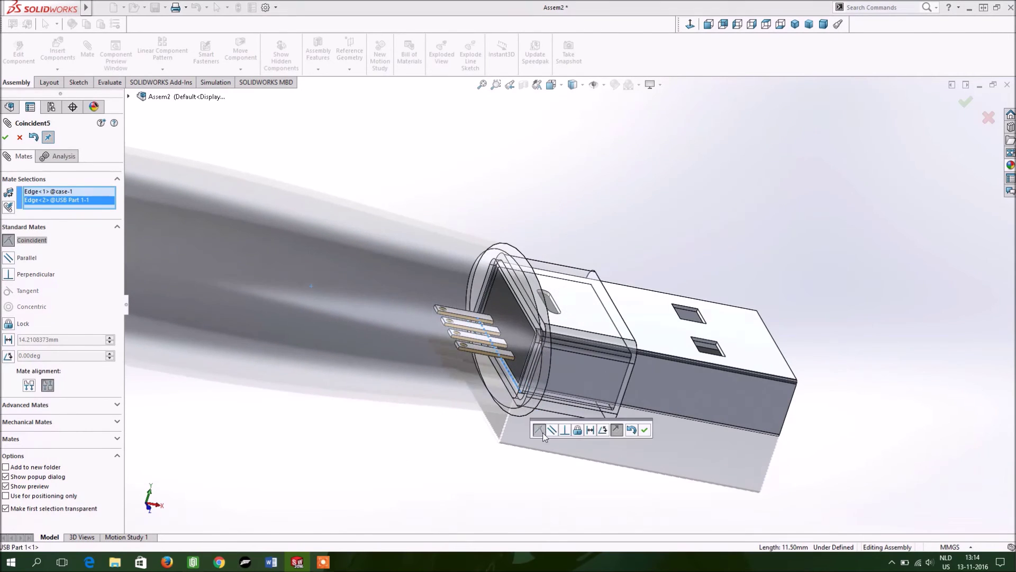
middle_drag(662, 429, 644, 428)
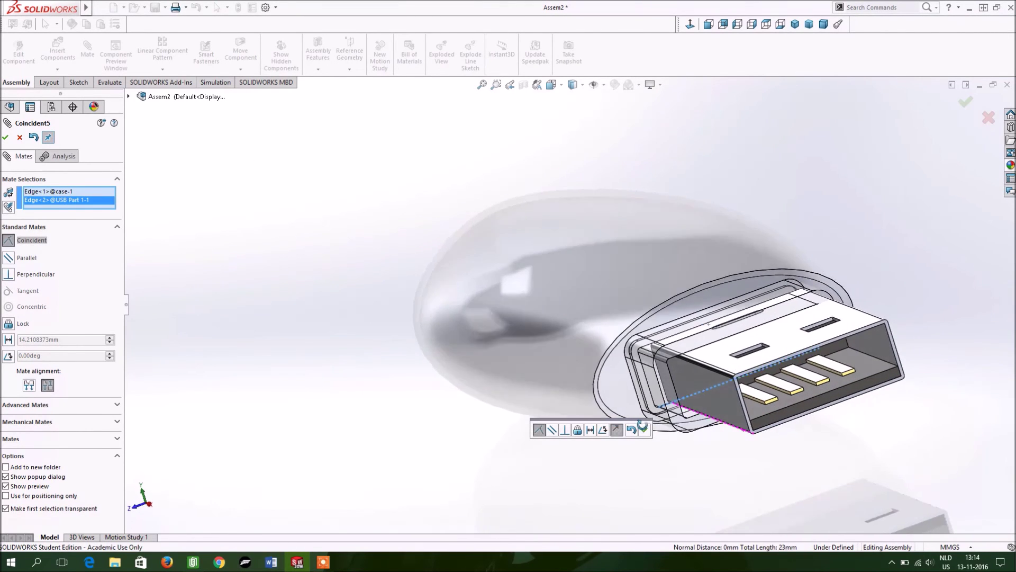
click(6, 137)
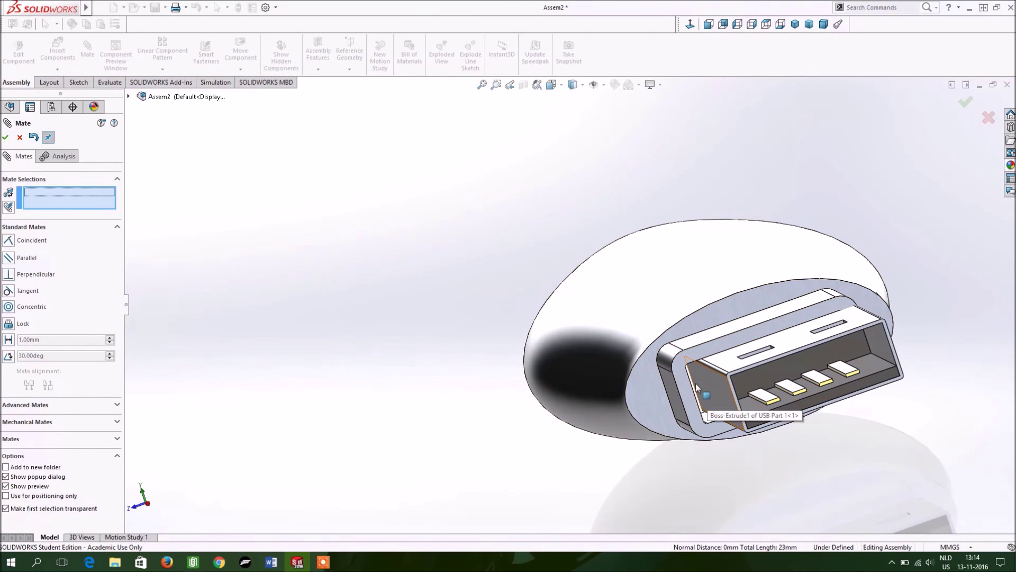
Mate a connector side edge coincident with the case opening edge (Coincident6)
click(691, 378)
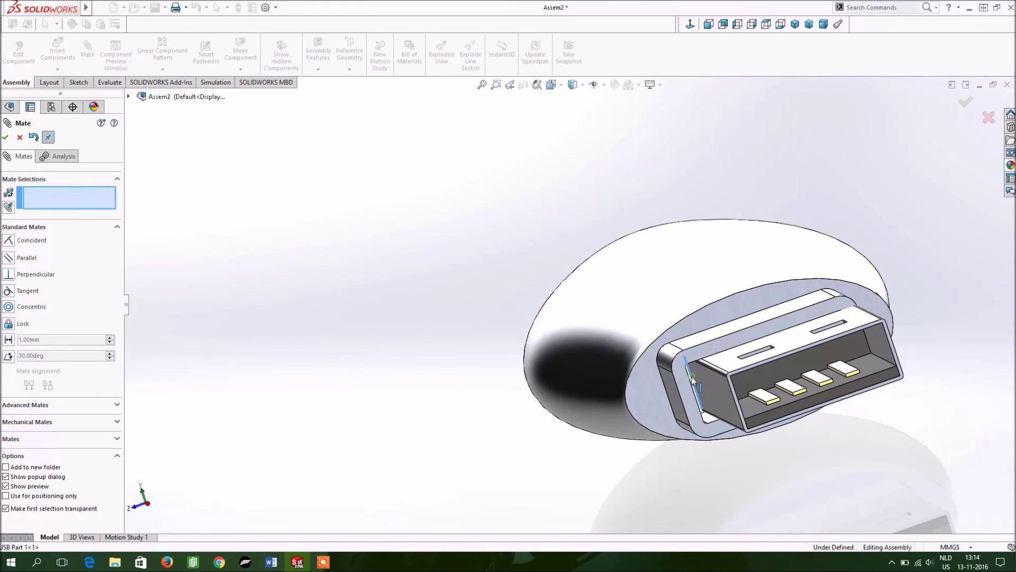
middle_drag(524, 434, 517, 435)
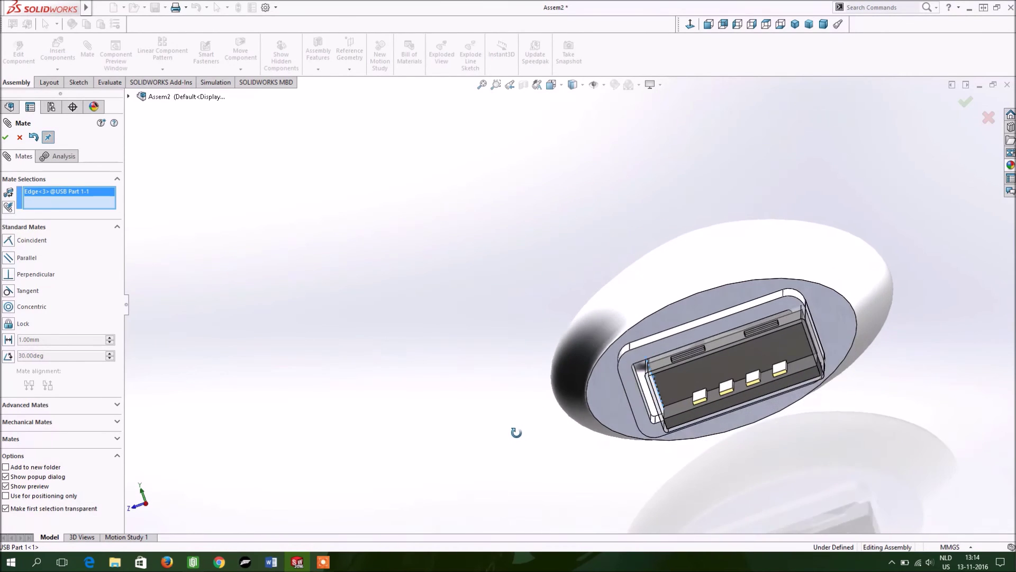
click(631, 372)
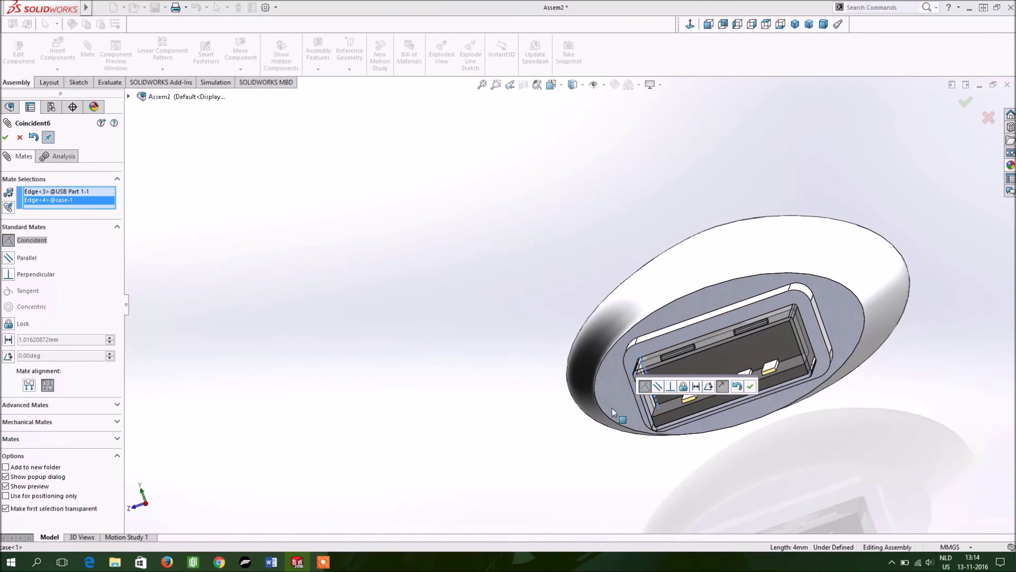
click(5, 137)
Close the mate setup and inspect the connector seated in the case
mouse_move(558, 298)
middle_down()
mouse_move(528, 288)
mouse_move(544, 310)
mouse_move(668, 360)
middle_up()
scroll(668, 360, up, 5)
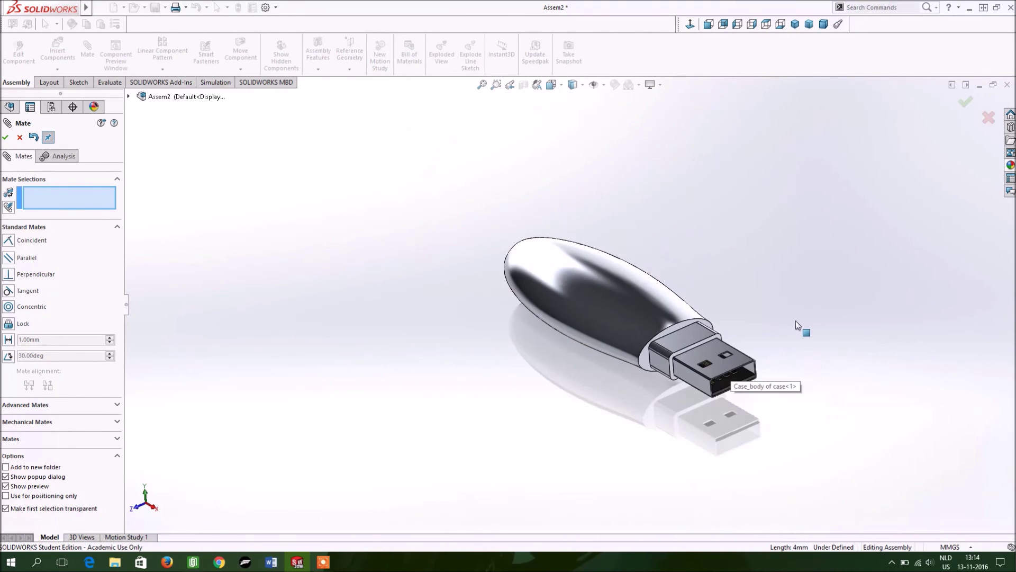
click(5, 138)
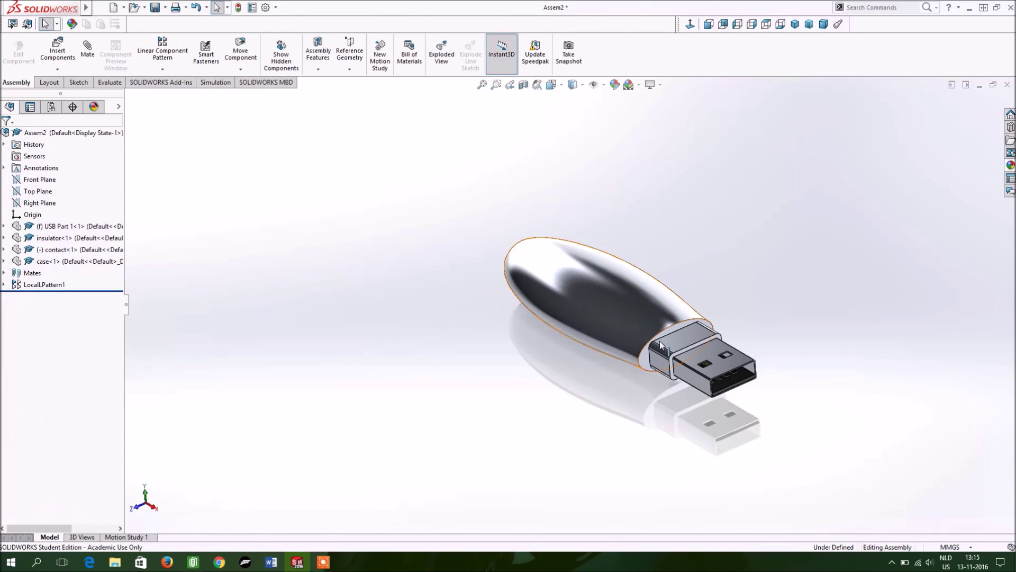
scroll(660, 341, down, 3)
scroll(736, 315, down, 3)
middle_drag(736, 317, 752, 324)
scroll(760, 345, up, 2)
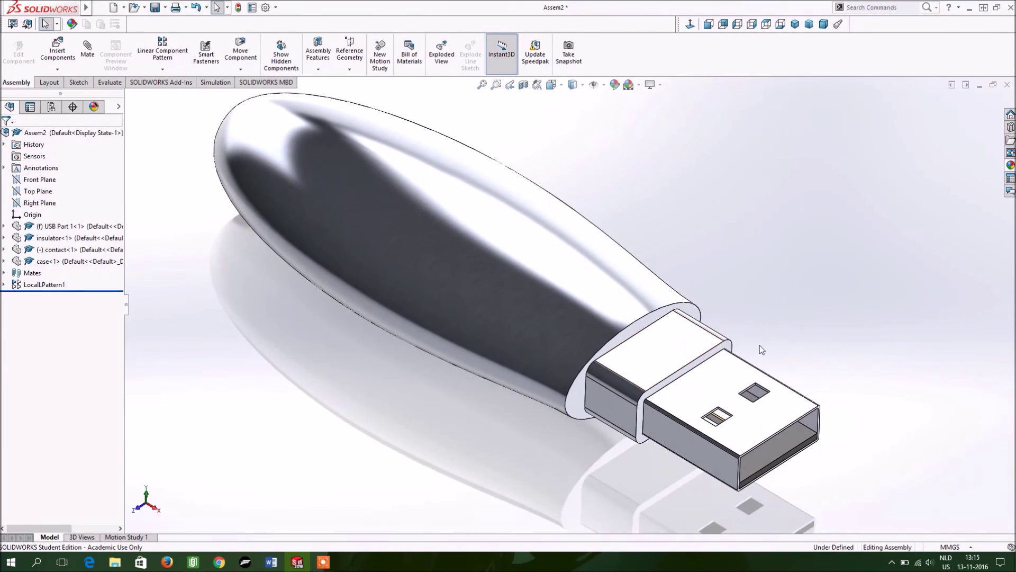
scroll(760, 345, up, 3)
click(58, 50)
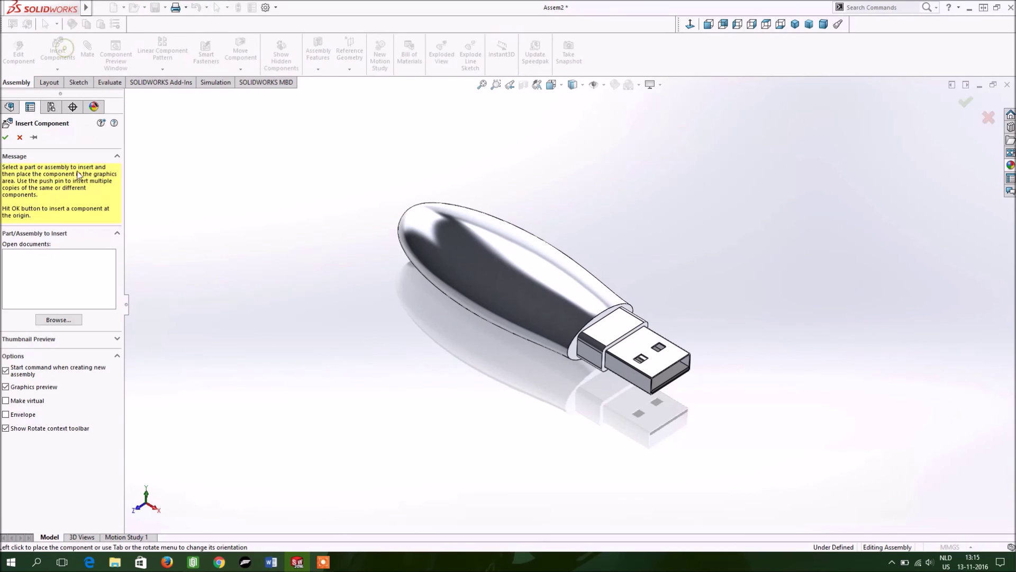
Load part 5 as a placement preview and turn it 90° about X, then Y
click(620, 209)
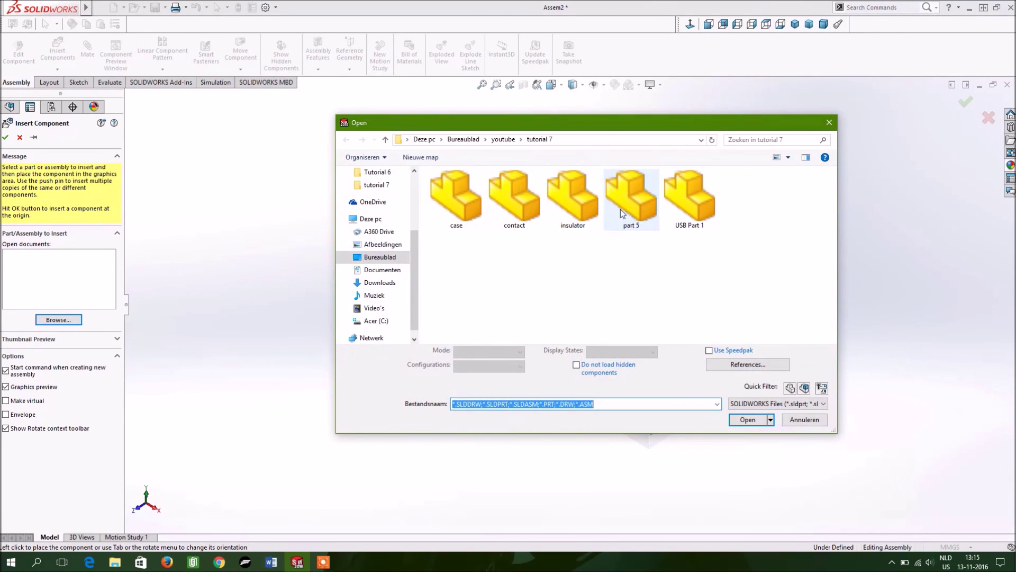
click(747, 414)
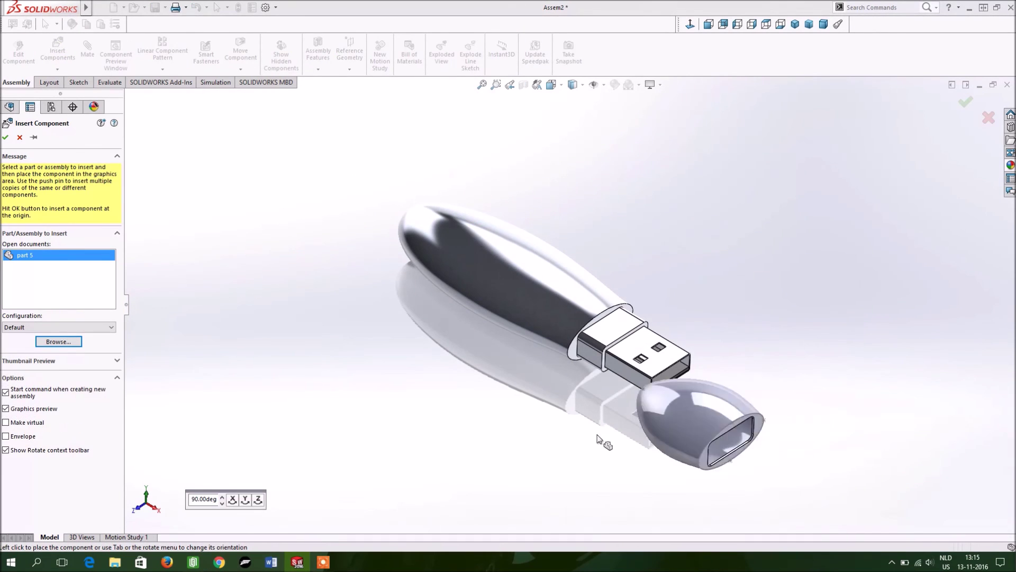
click(236, 502)
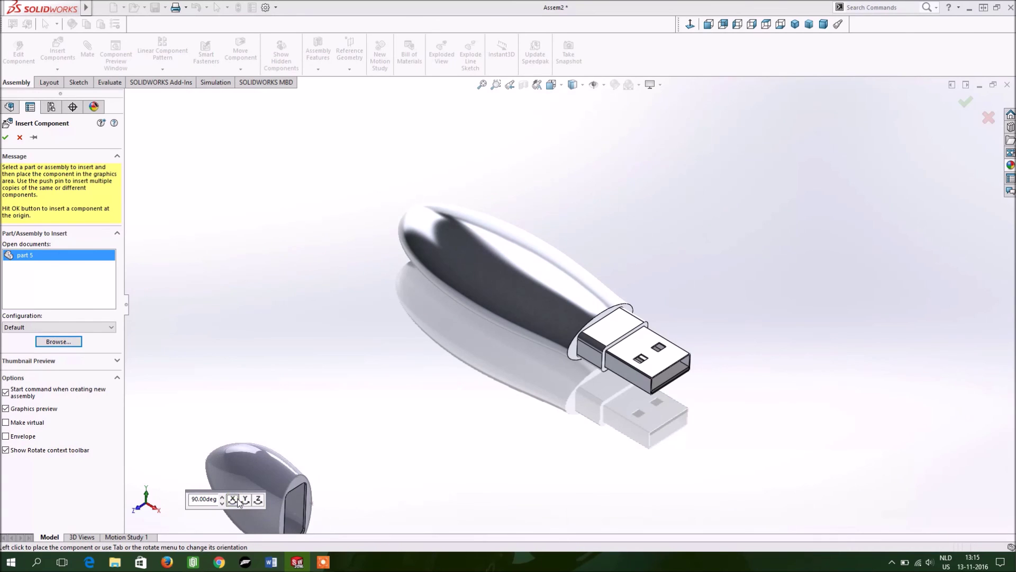
click(233, 499)
click(245, 499)
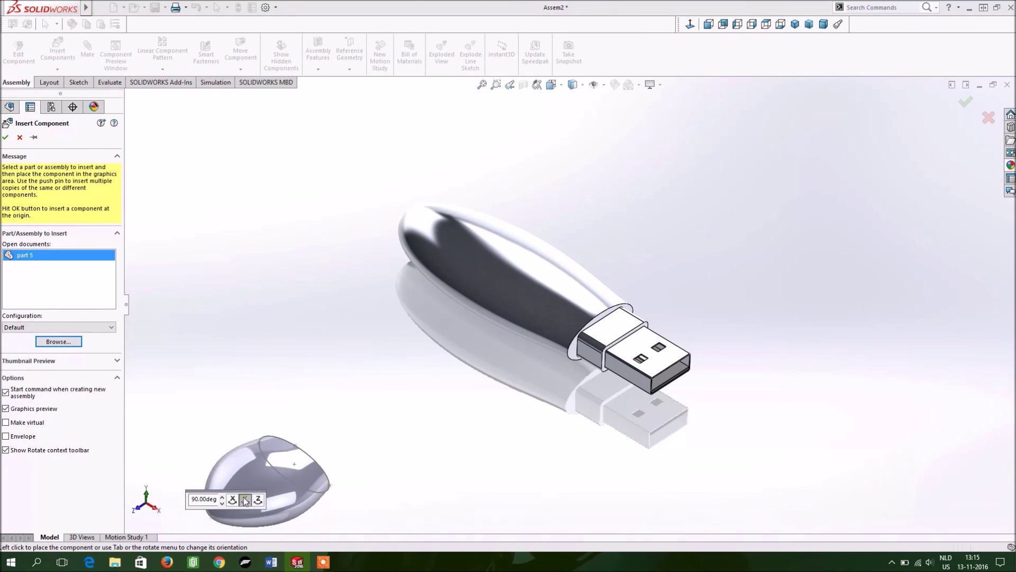
click(245, 499)
Turn the cap preview further in 90° steps about Z and Y into a new orientation
click(258, 499)
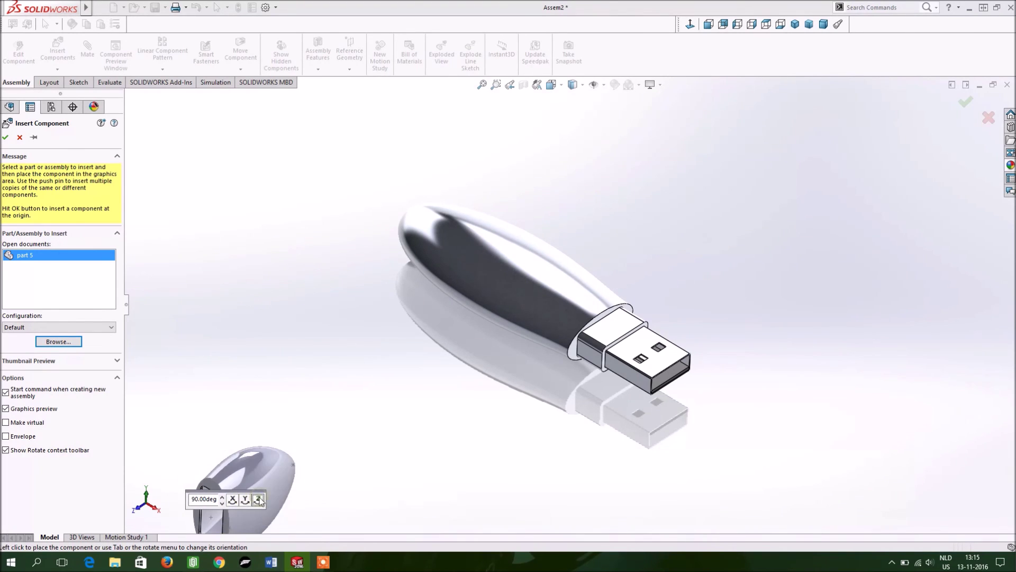
click(258, 499)
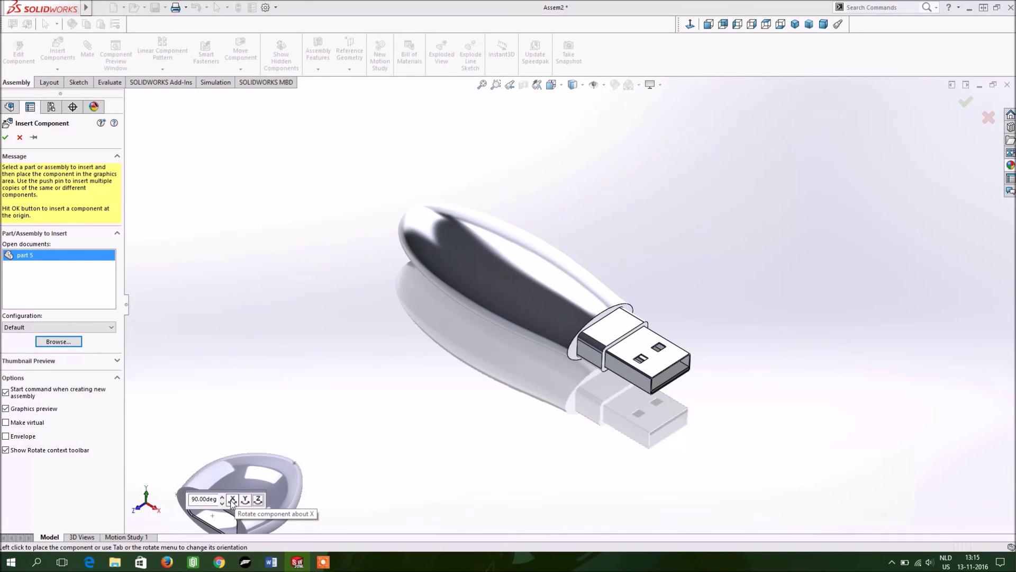
click(244, 501)
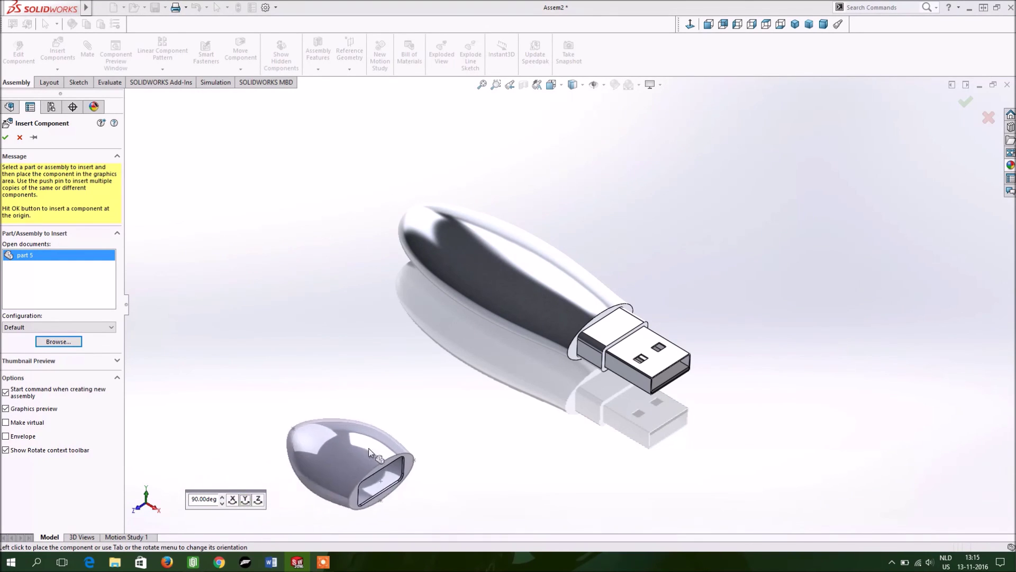
click(245, 500)
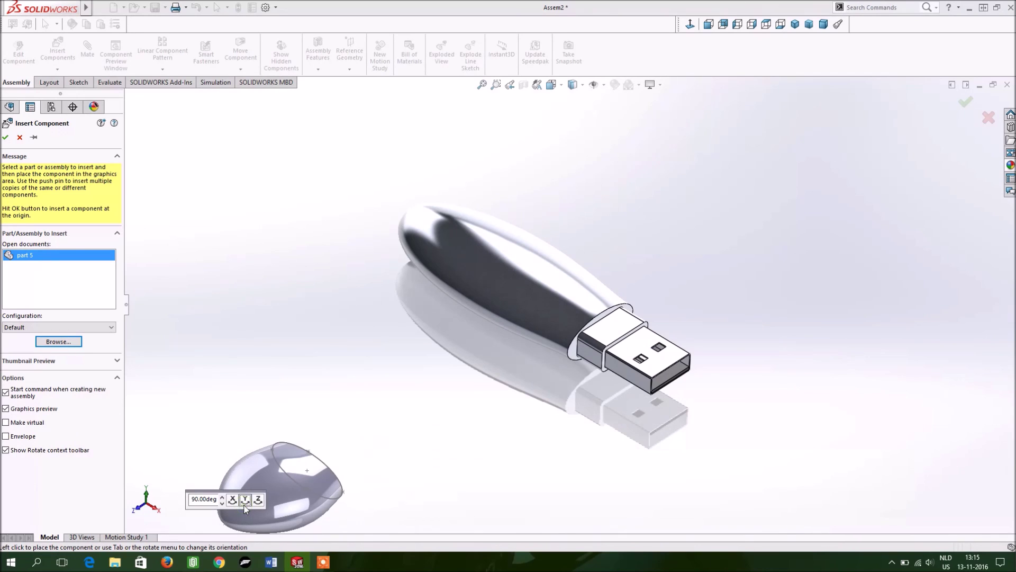
click(244, 500)
click(244, 501)
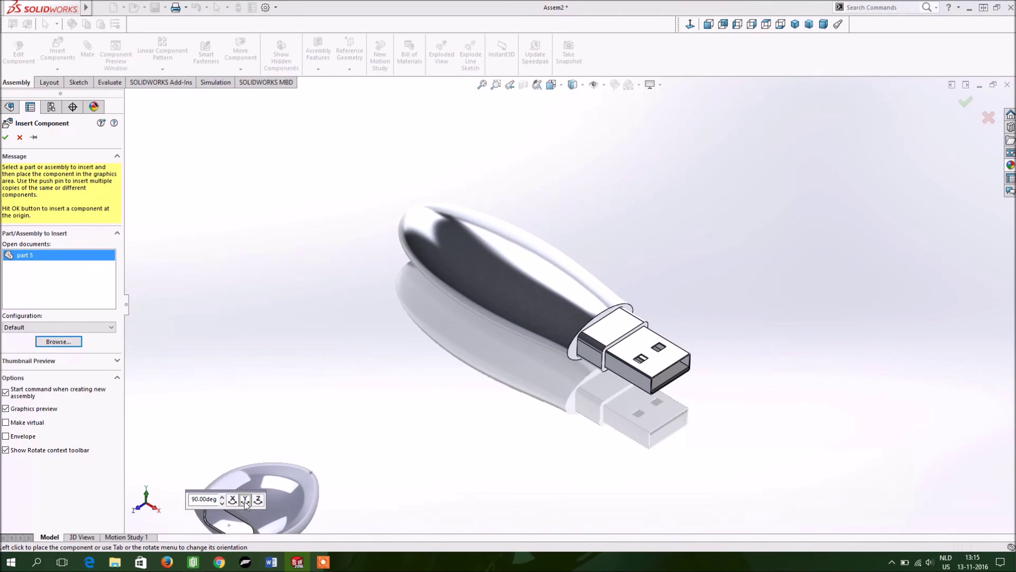
click(258, 501)
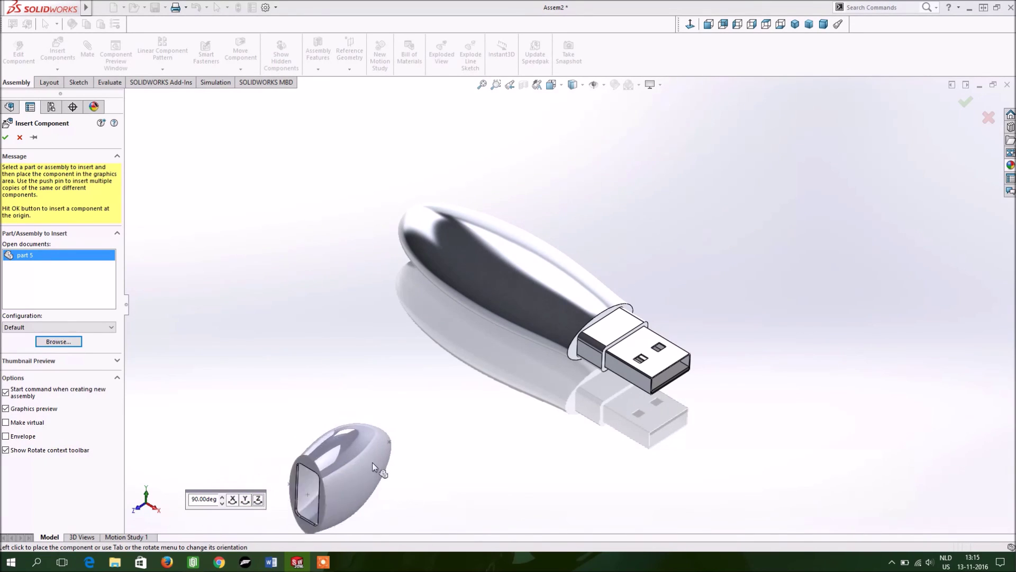
click(258, 500)
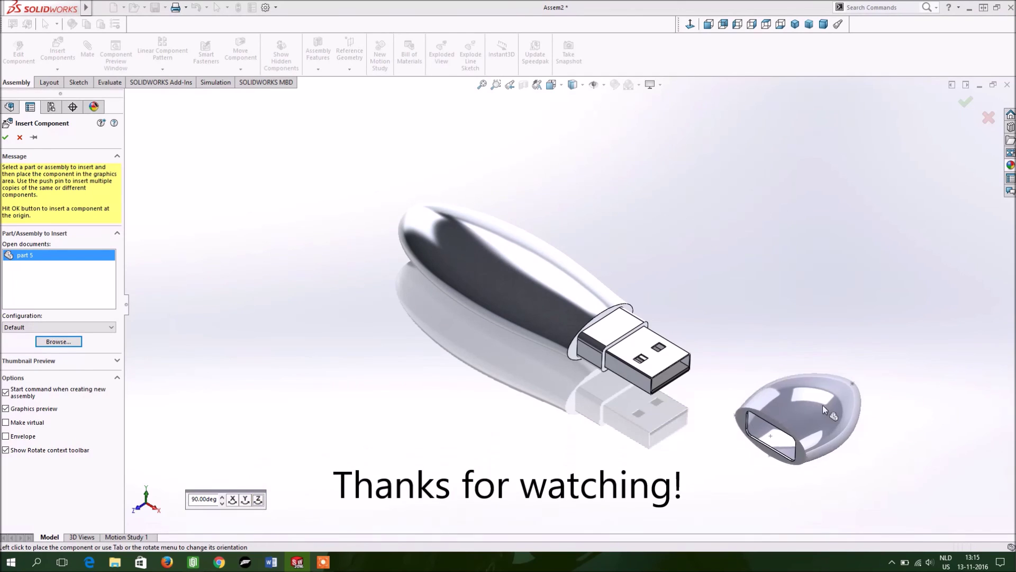